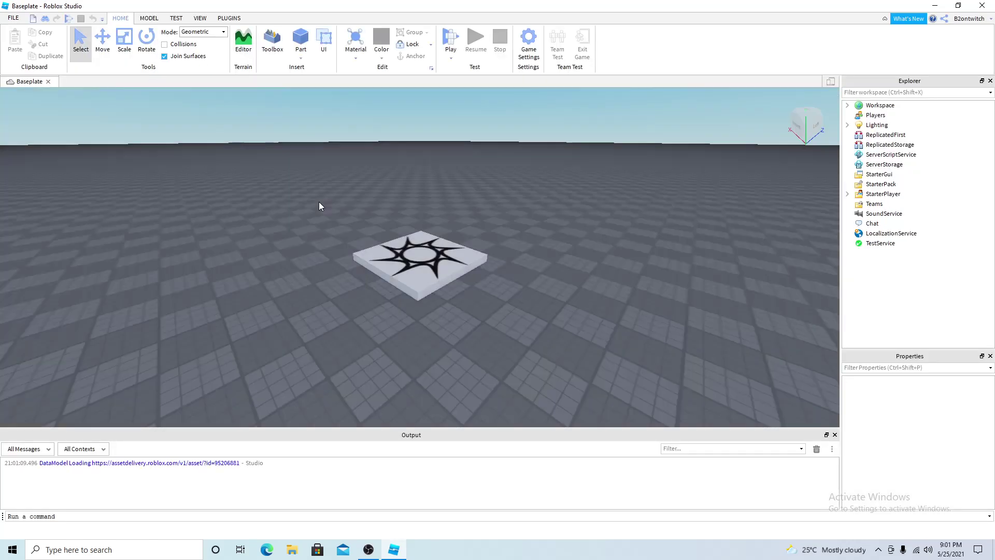
Insert a cylinder part on the baseplate and scale up its round faces to form a wheel
right_drag(319, 201, 271, 95)
click(303, 54)
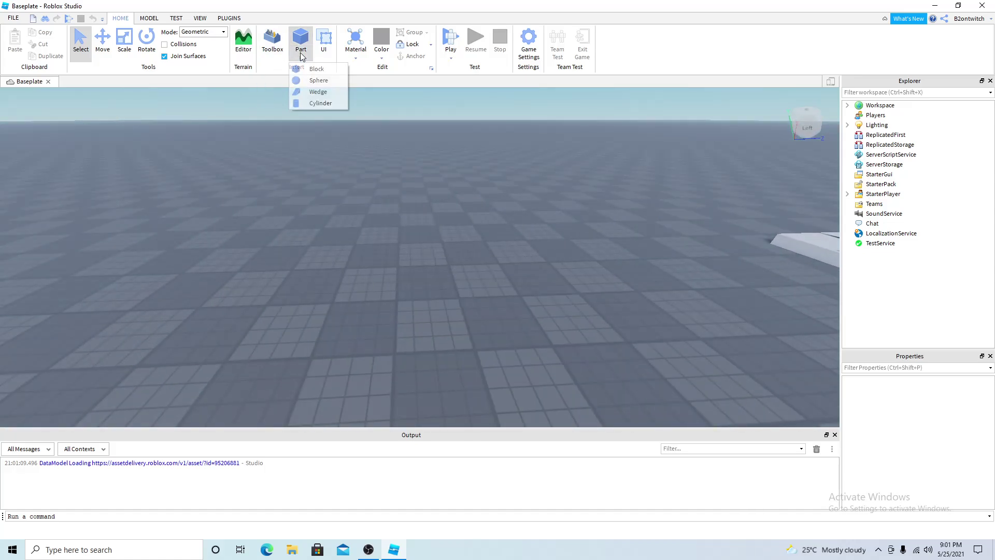
click(312, 103)
key(f)
click(147, 42)
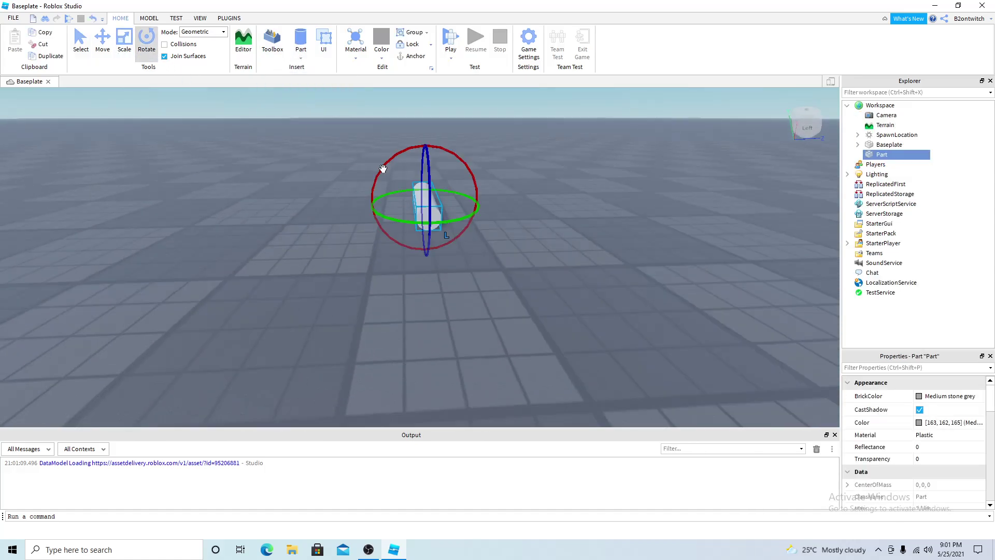
click(125, 42)
drag(418, 188, 523, 191)
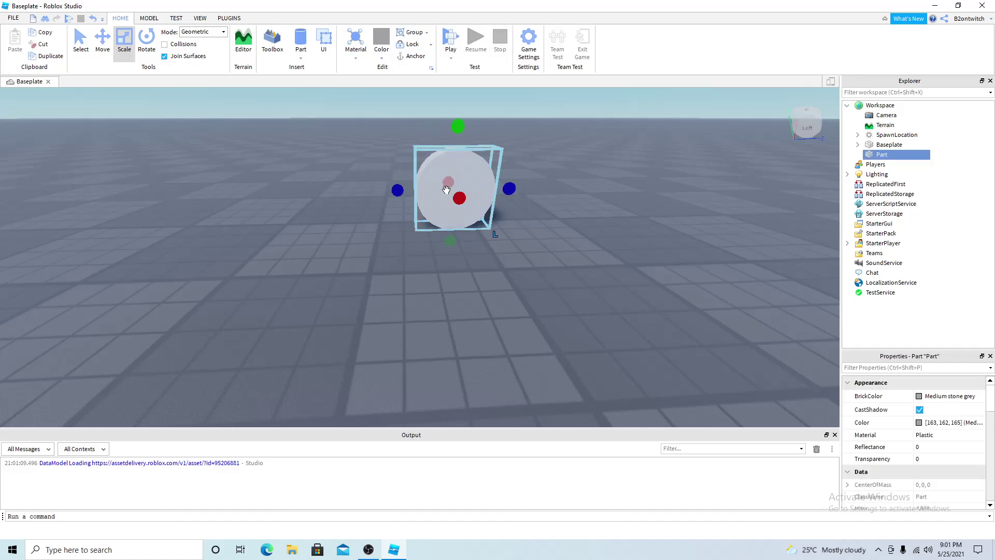
right_click(446, 190)
click(467, 252)
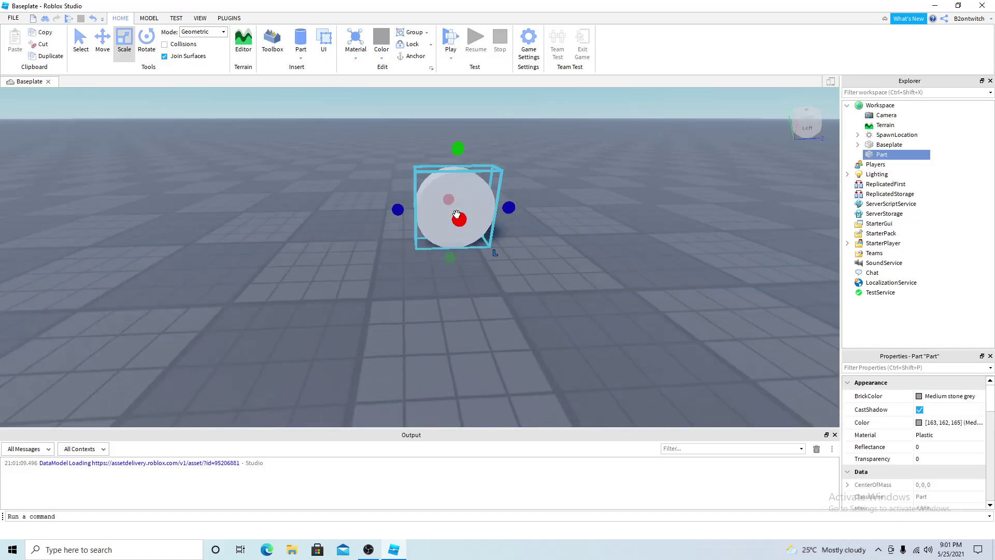
right_drag(456, 215, 448, 224)
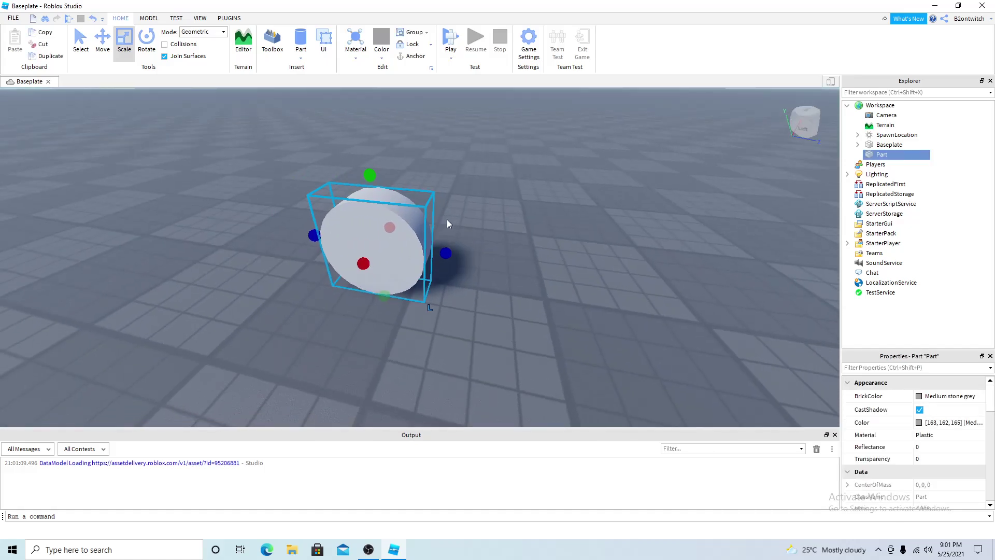
click(447, 219)
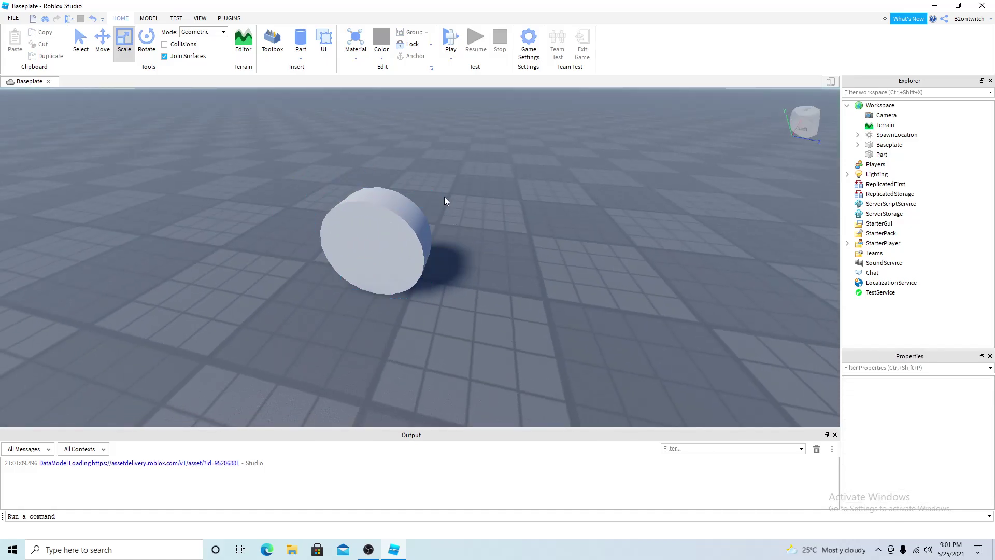
Reposition the wheel cylinder on the baseplate
scroll(441, 198, up, 5)
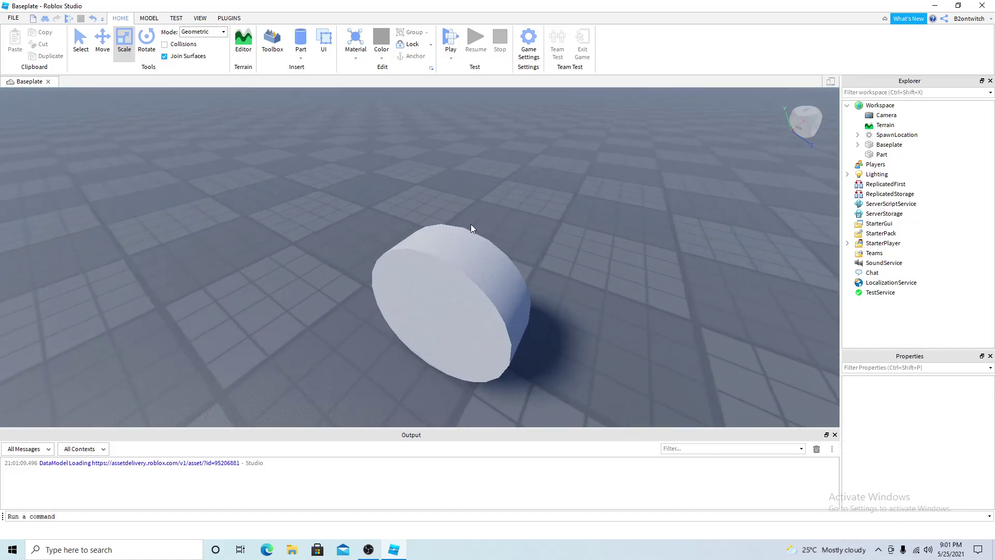
click(344, 329)
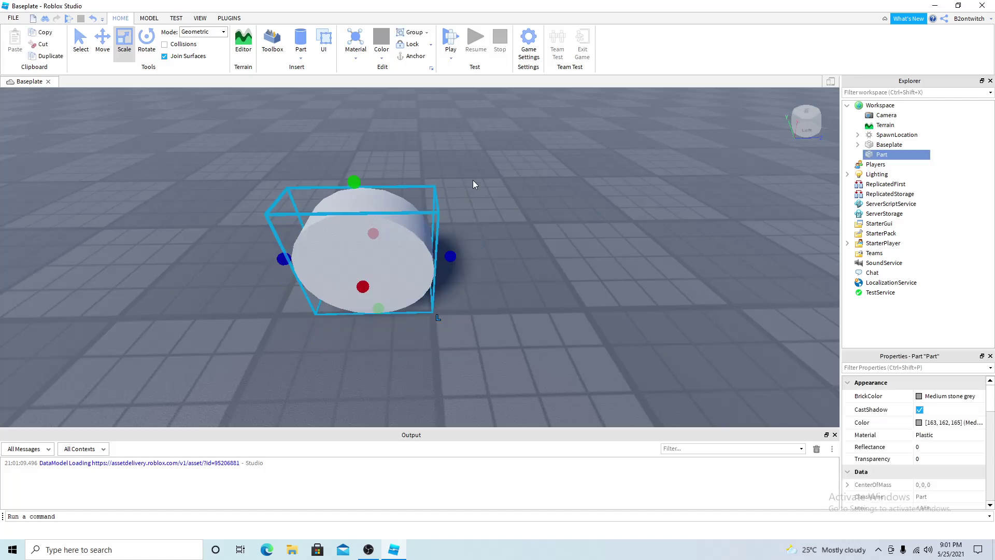
drag(415, 249, 357, 243)
middle_drag(357, 243, 533, 253)
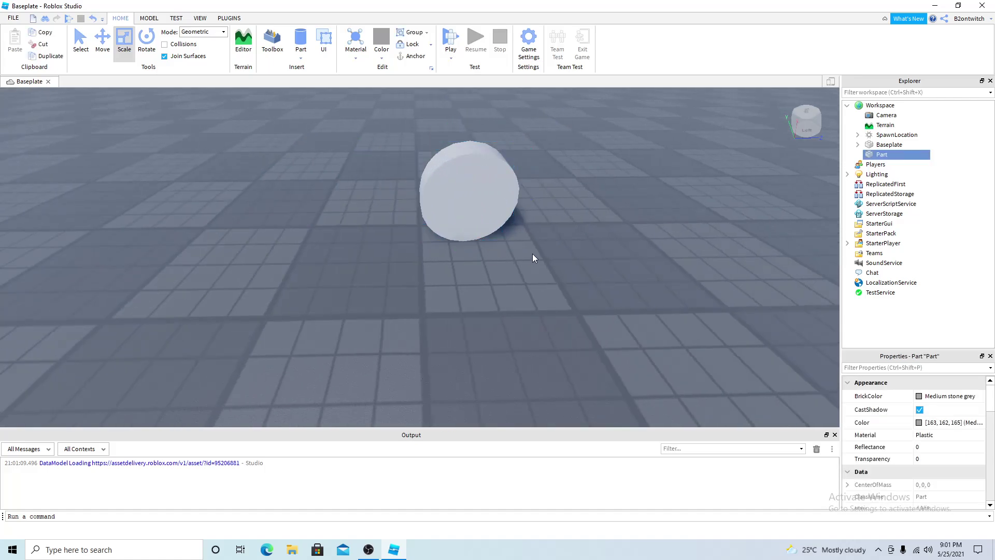
click(533, 253)
scroll(459, 231, up, 3)
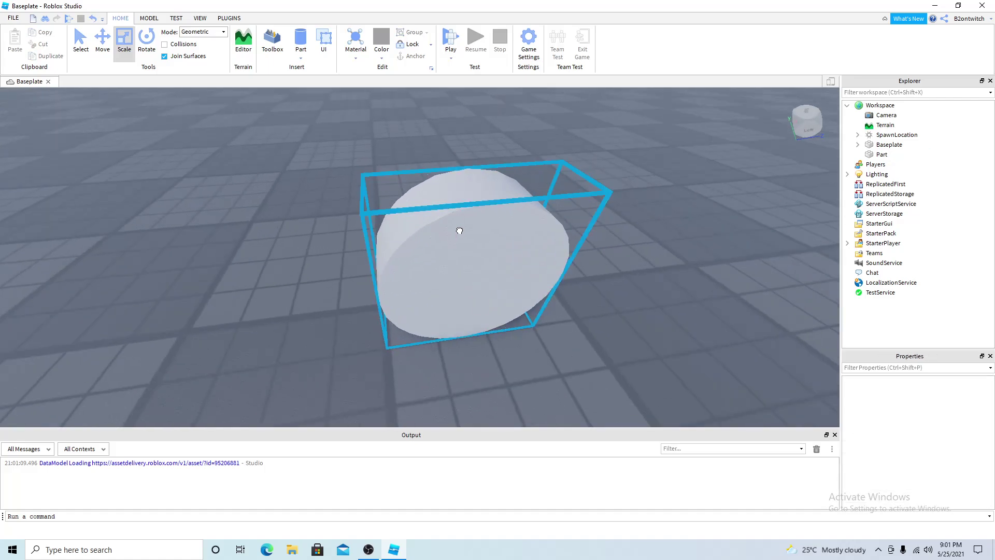
click(460, 230)
scroll(351, 180, down, 2)
right_drag(351, 179, 332, 156)
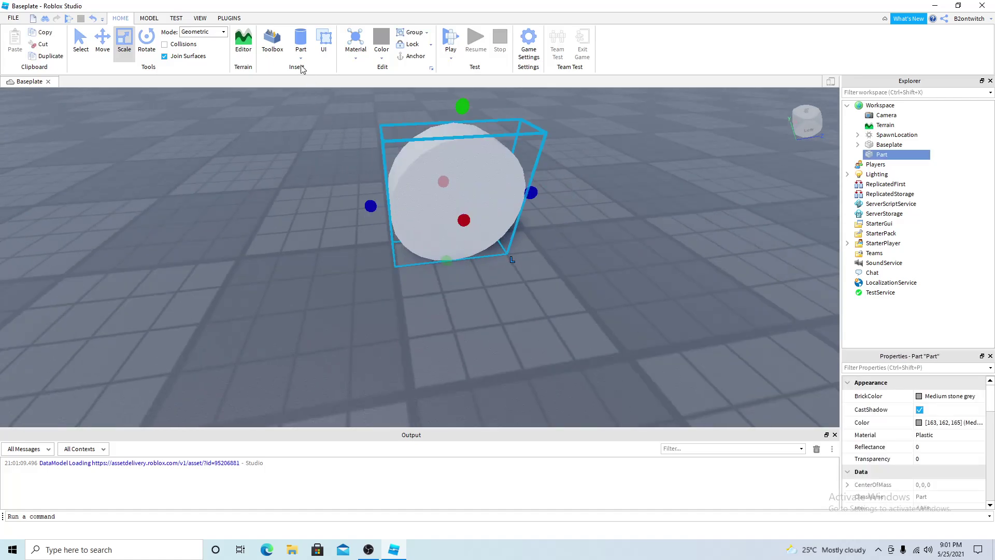
Insert a block part, place it against the wheel's flat face and shorten it to a small cube
click(300, 58)
click(303, 69)
drag(415, 138, 448, 262)
drag(509, 229, 480, 230)
click(505, 268)
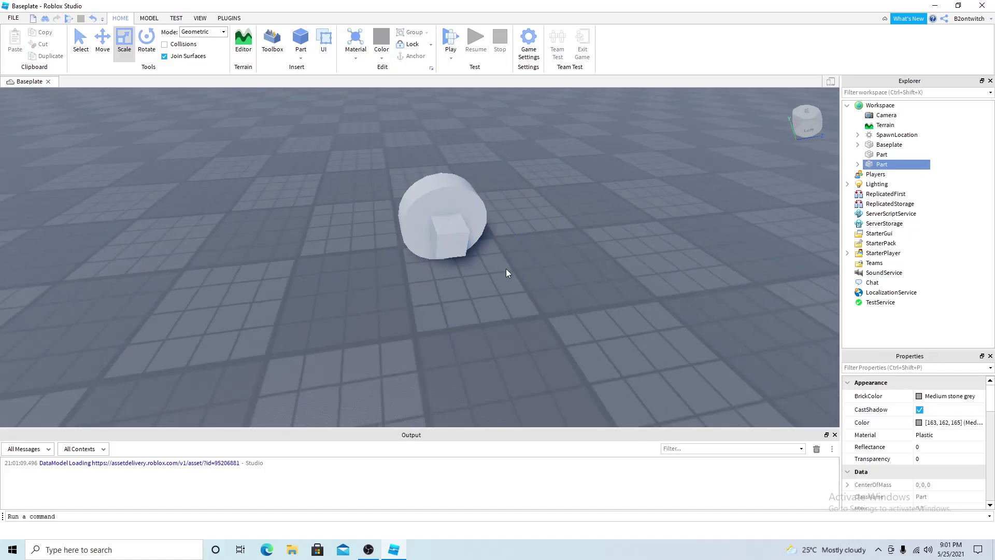
Move the cube away from the wheel along the wheel's axis, leaving a gap between them
click(450, 235)
click(103, 39)
drag(465, 278, 508, 392)
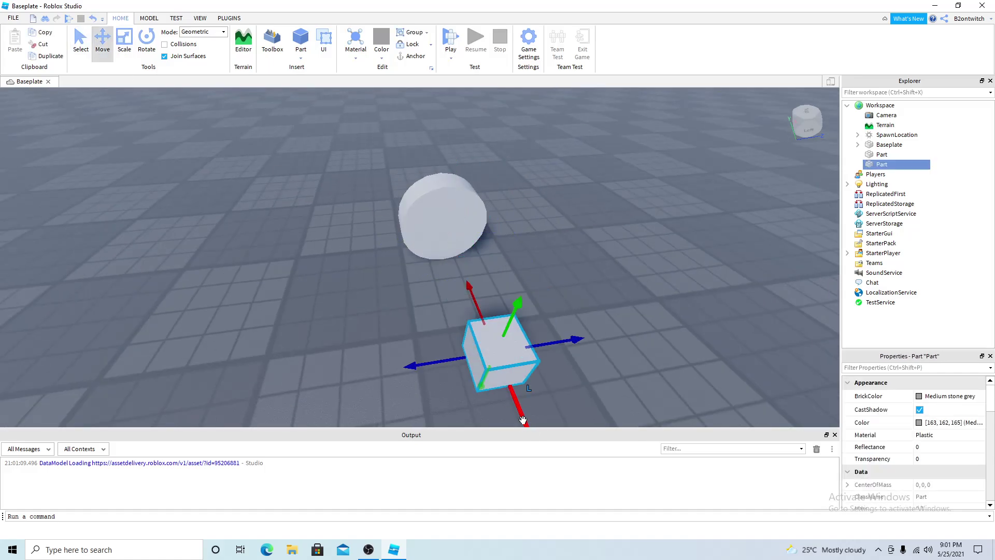
right_drag(508, 392, 433, 312)
click(433, 312)
scroll(280, 220, up, 5)
scroll(189, 86, down, 5)
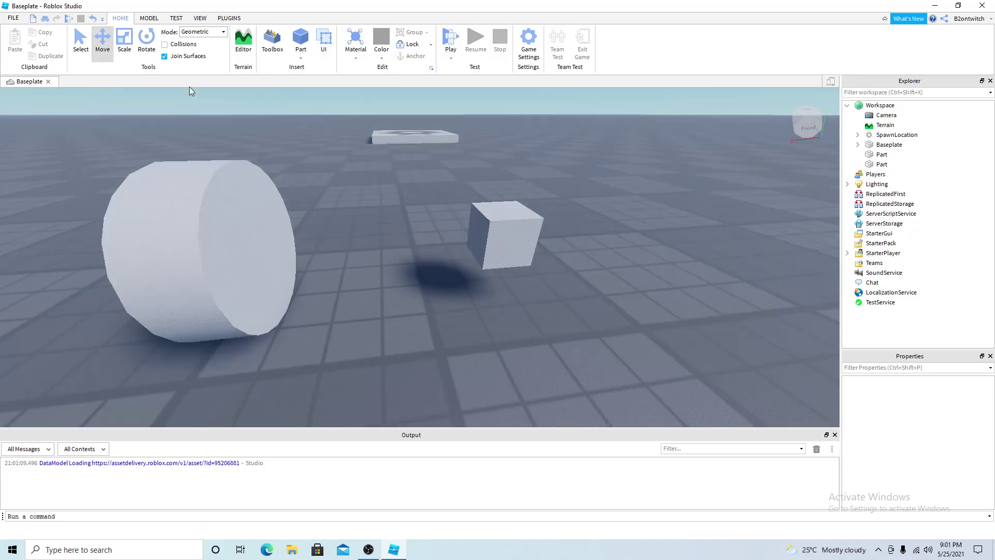
Create a hinge constraint from the cube's inner face to the centre of the wheel's flat face
click(149, 17)
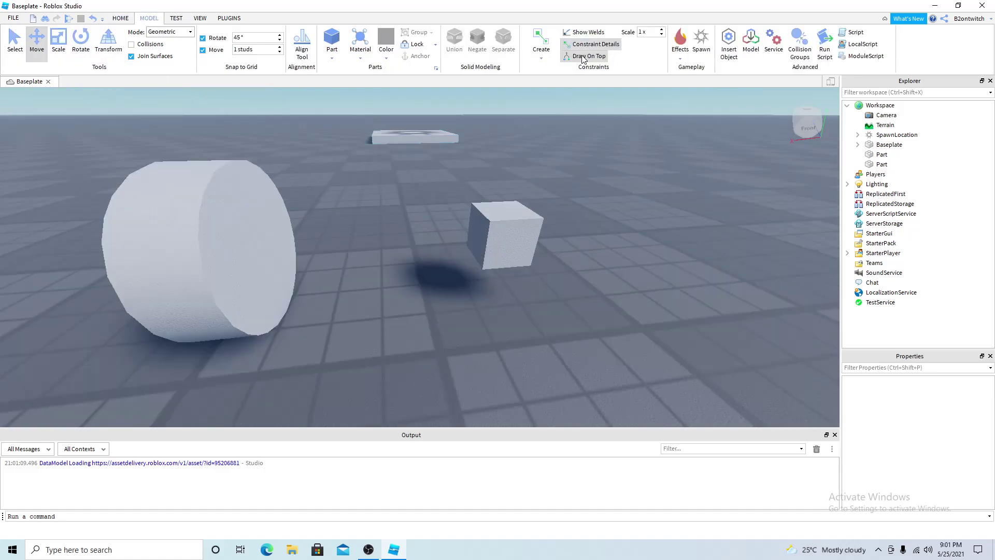
click(541, 61)
click(549, 86)
scroll(407, 216, up, 5)
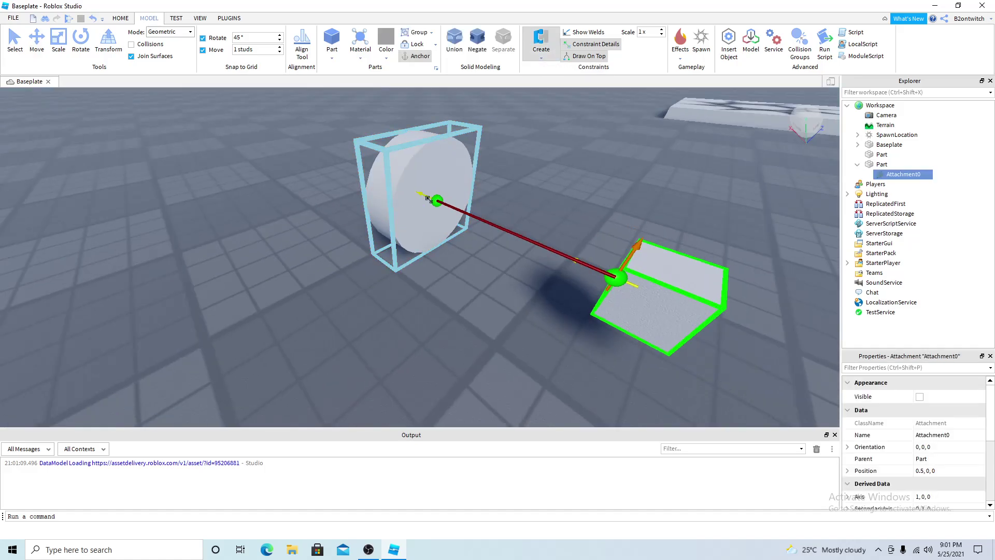
click(540, 44)
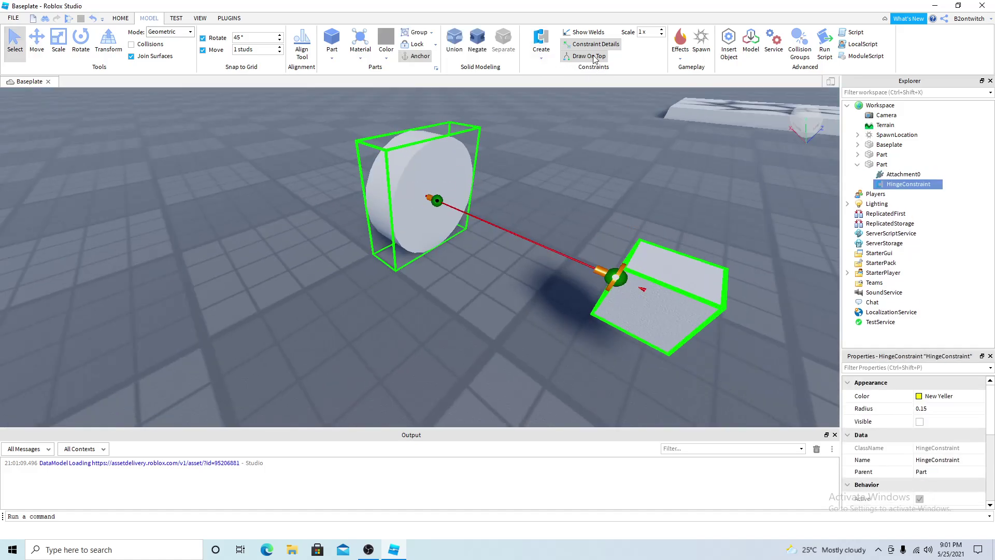
Set the hinge constraint's ActuatorType to Motor and its MotorMaxTorque to 10000
click(613, 272)
click(689, 286)
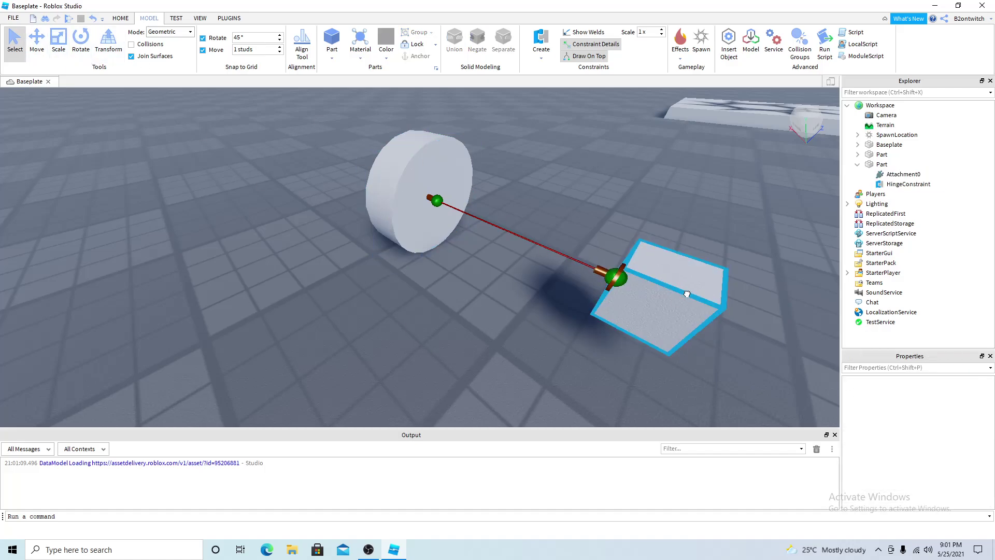
click(598, 264)
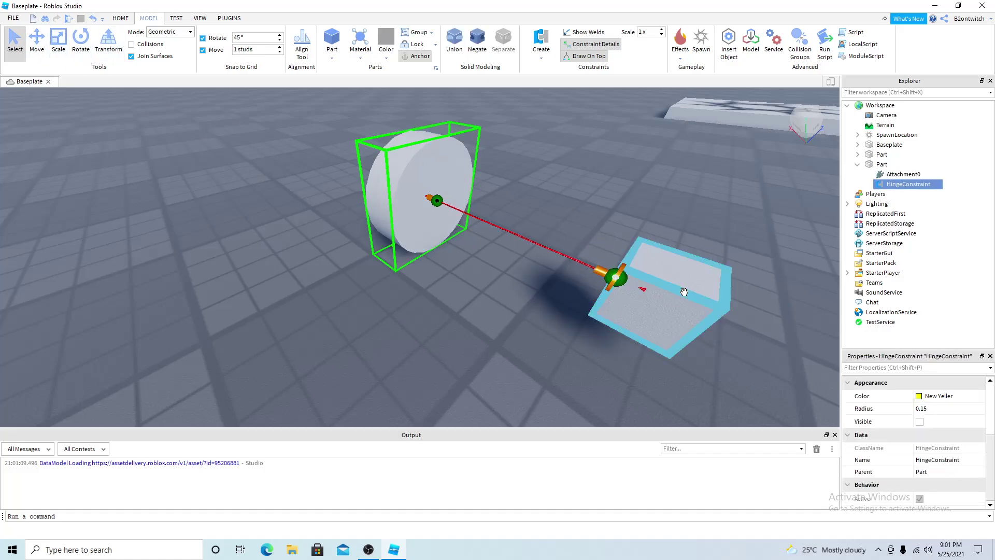
scroll(940, 394, down, 5)
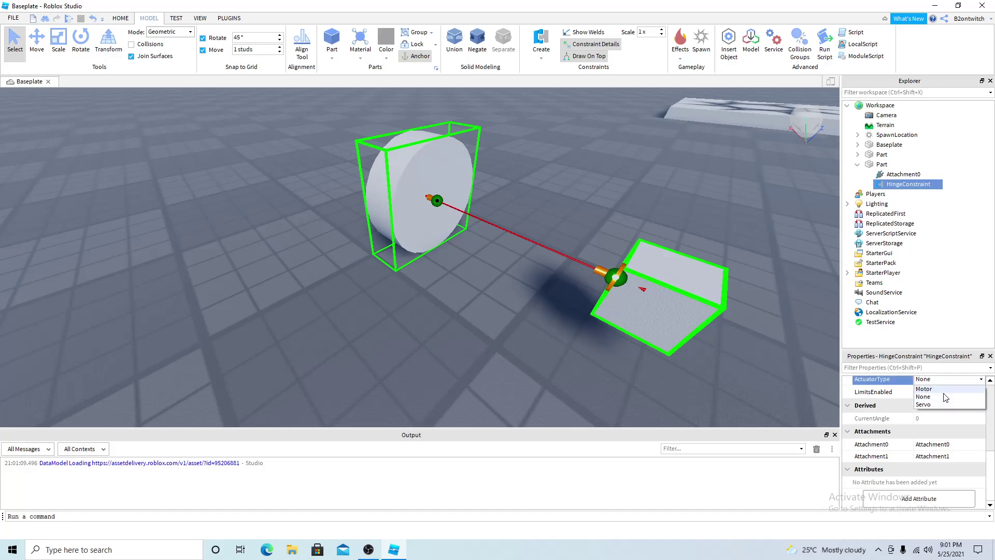
click(925, 389)
click(935, 445)
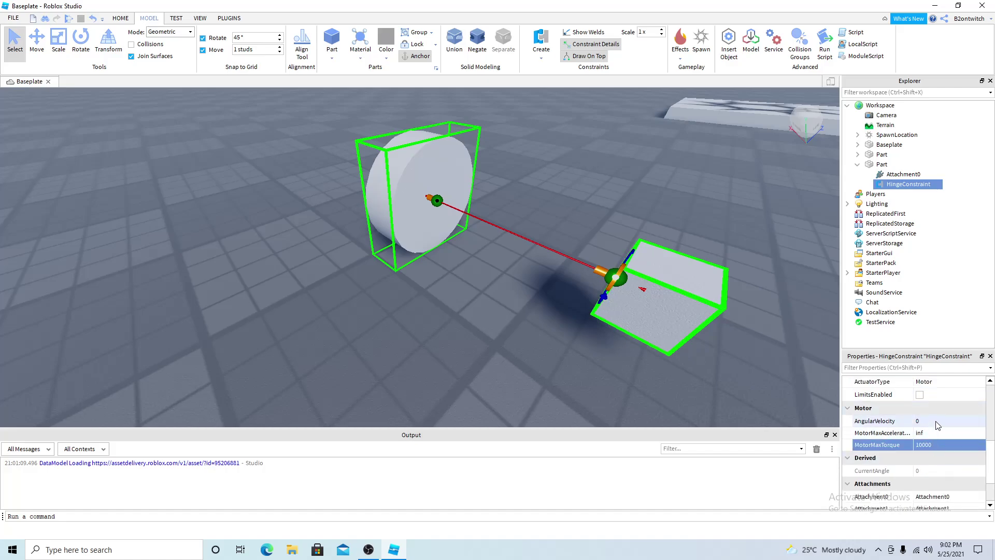
click(936, 422)
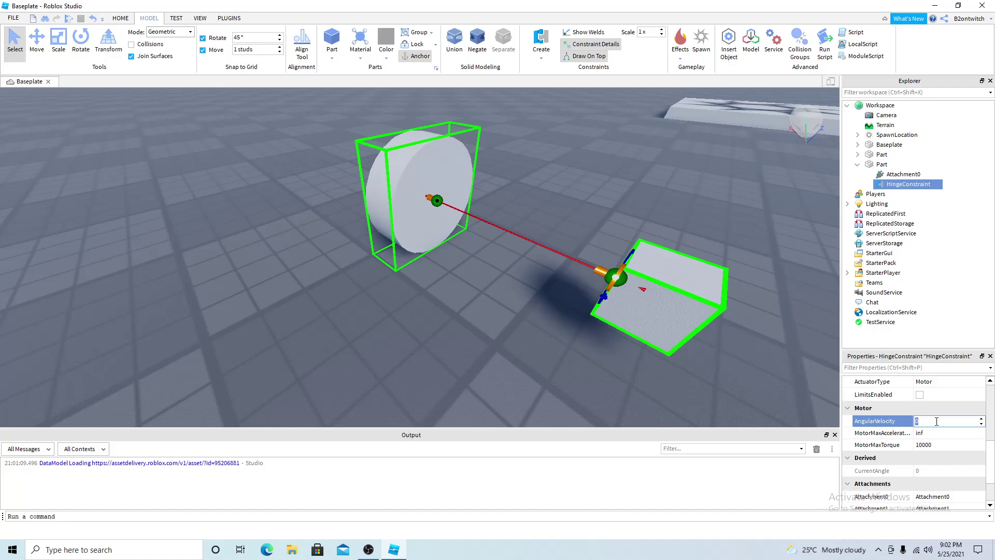
click(660, 327)
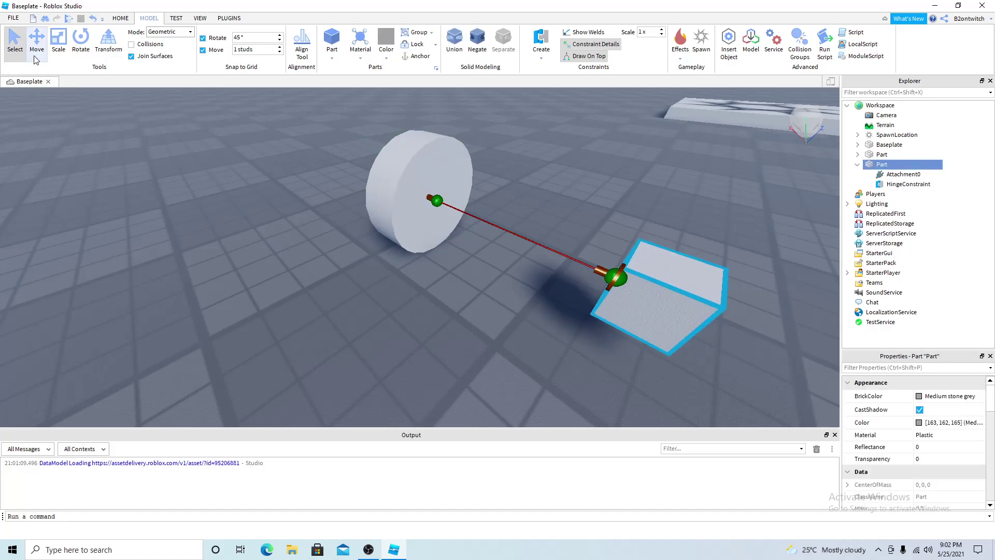
click(896, 187)
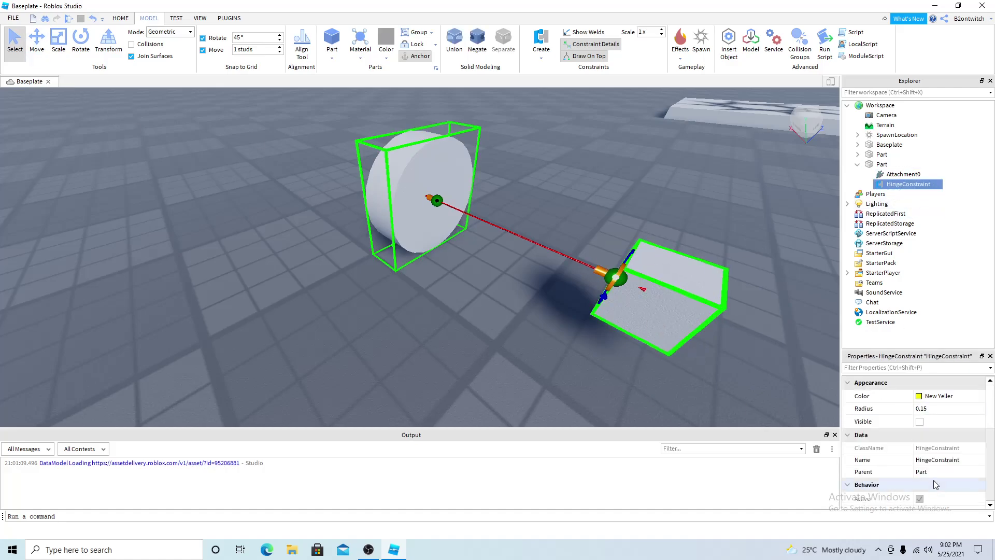
scroll(936, 482, down, 5)
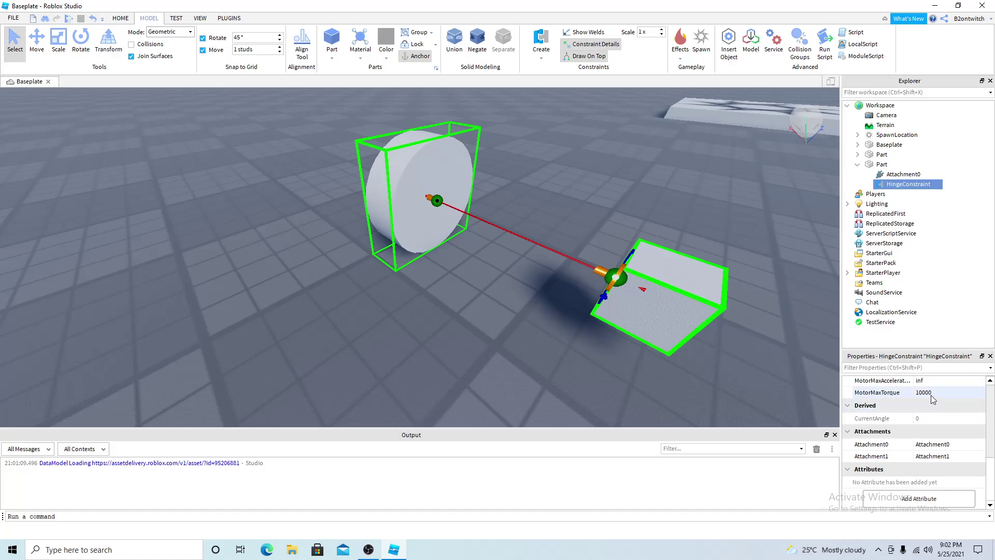
Move the cube back along the hinge axis until it sits against the wheel's face
click(638, 315)
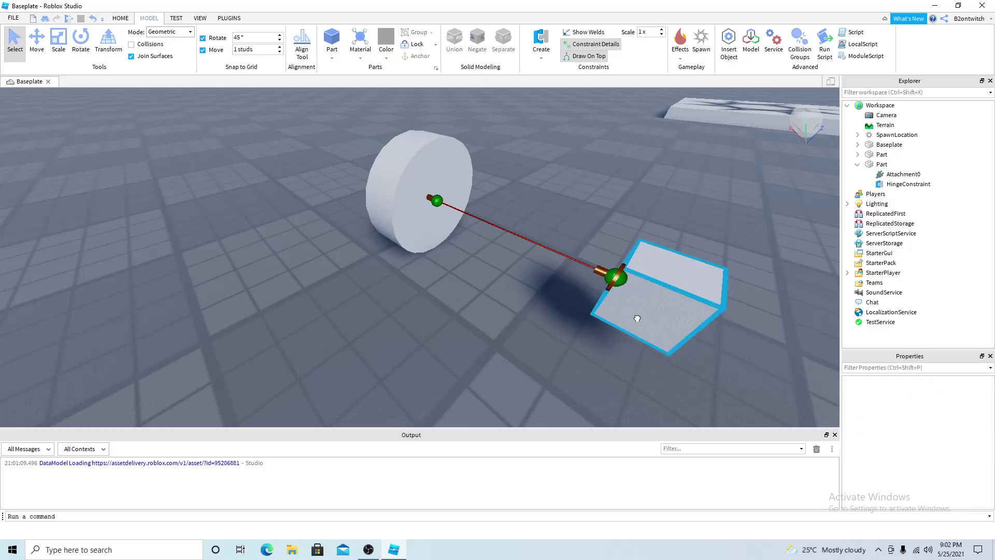
click(33, 50)
drag(567, 259, 397, 204)
click(564, 300)
scroll(564, 301, down, 2)
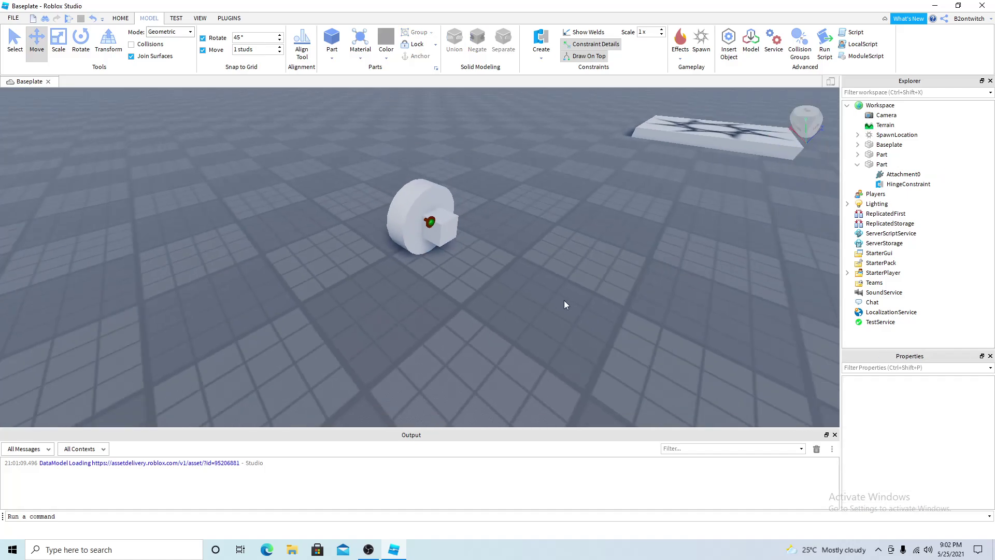
Inspect the hinged wheel and its cube from several angles
key(w)
right_drag(564, 300, 508, 293)
key(d)
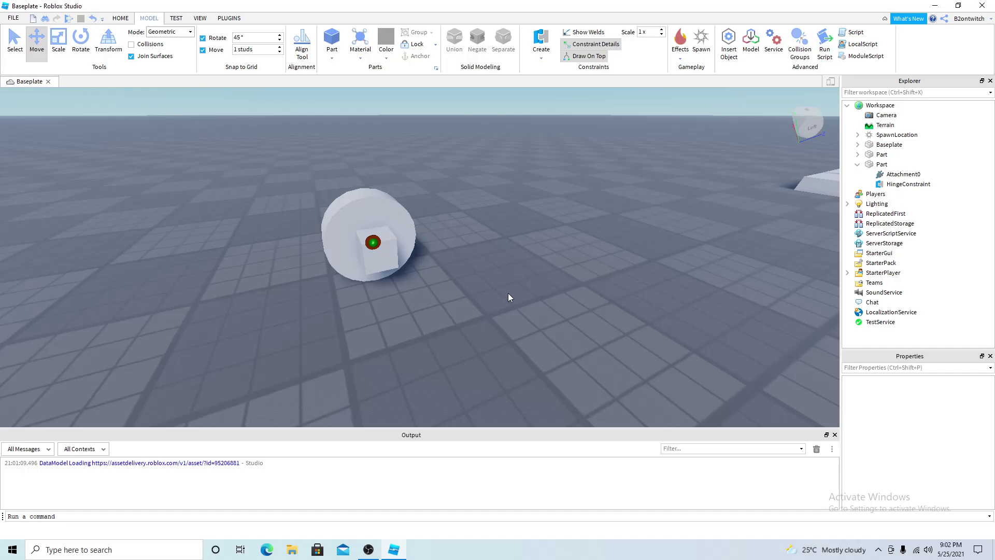
right_drag(508, 293, 483, 284)
key(e)
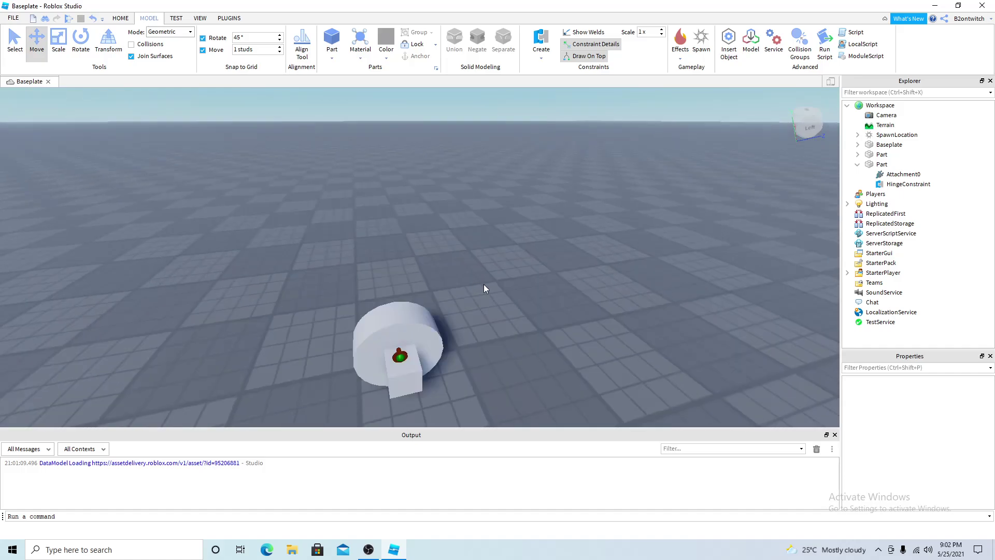
key(q)
key(e)
key(w)
key(q)
key(a)
key(e)
right_drag(441, 208, 415, 305)
key(s)
key(q)
key(w)
key(a)
Duplicate the wheel together with its hinged cube and move the copy sideways to form a pair of wheels
click(388, 272)
key(d)
key(s)
drag(359, 316, 557, 155)
drag(320, 330, 593, 150)
drag(472, 265, 528, 244)
key(ctrl+d)
key(s)
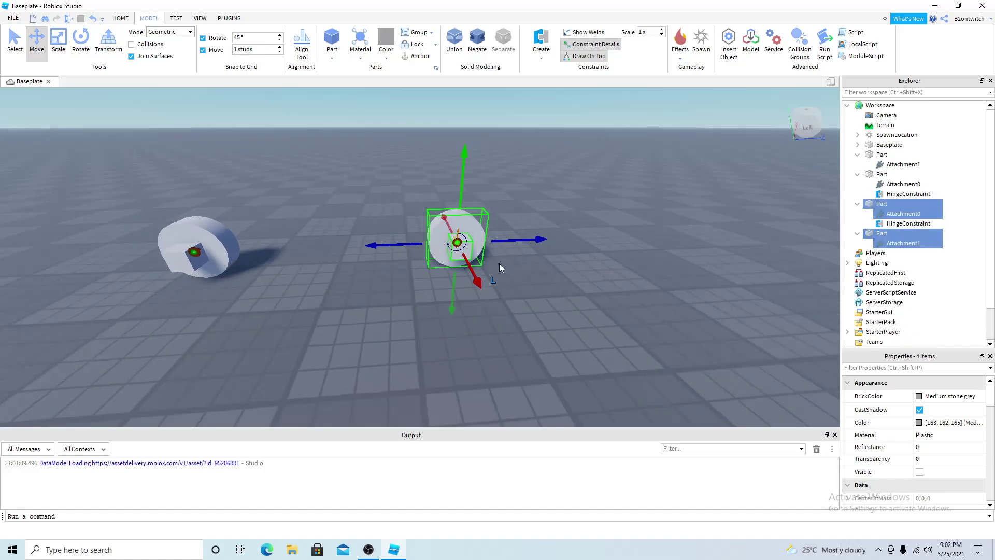
Duplicate the pair of wheel assemblies and move the copies along the wheel axis to lay out four wheels
right_drag(499, 264, 331, 308)
key(w)
drag(254, 382, 689, 184)
key(ctrl+d)
key(s)
drag(437, 324, 460, 417)
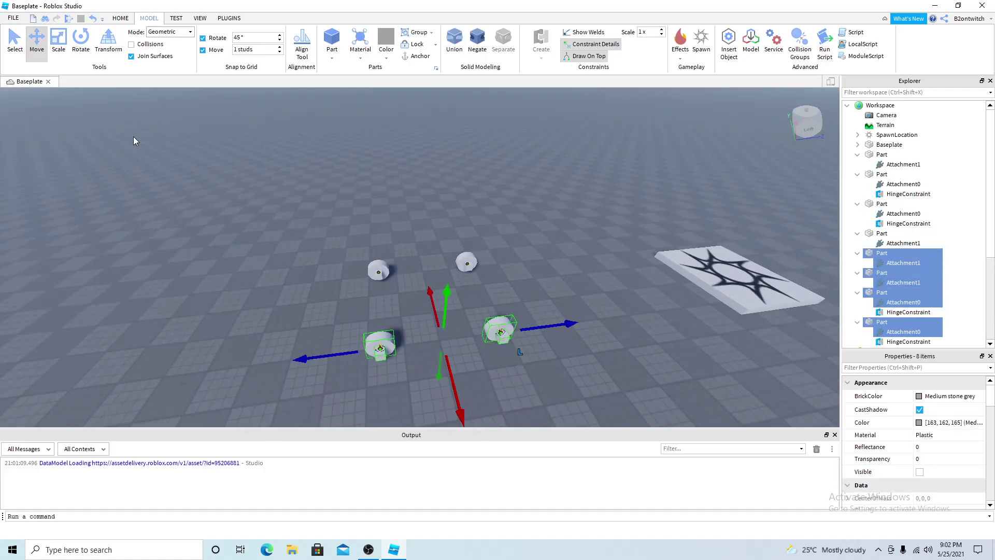
Rotate the duplicated wheel pair half a turn about the vertical axis so its cubes face the original pair
click(80, 41)
click(401, 386)
key(ctrl+z)
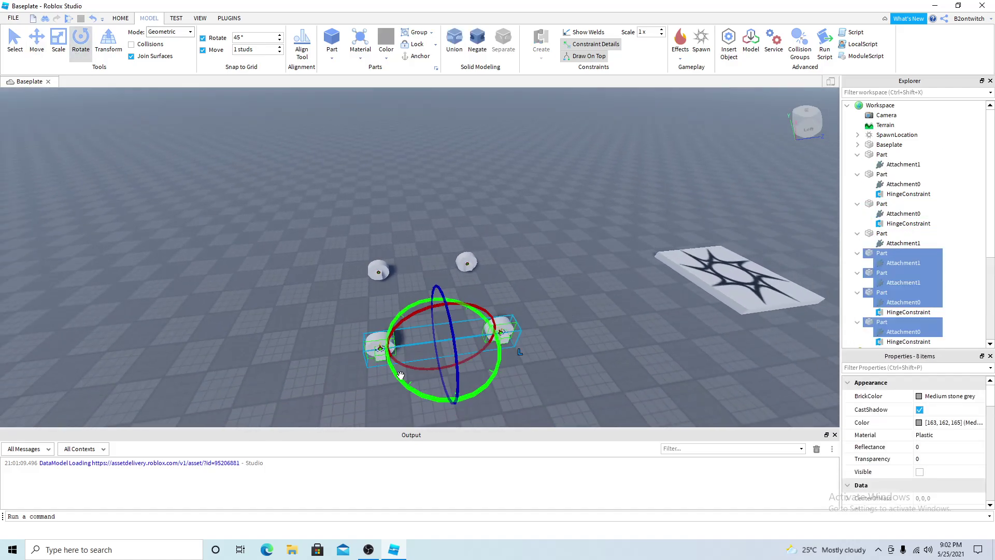
drag(401, 375, 511, 285)
key(a)
click(509, 291)
Insert a block beside one wheel's cube and stretch it lengthwise to the opposite wheel as an axle beam
key(w)
right_drag(508, 292, 368, 231)
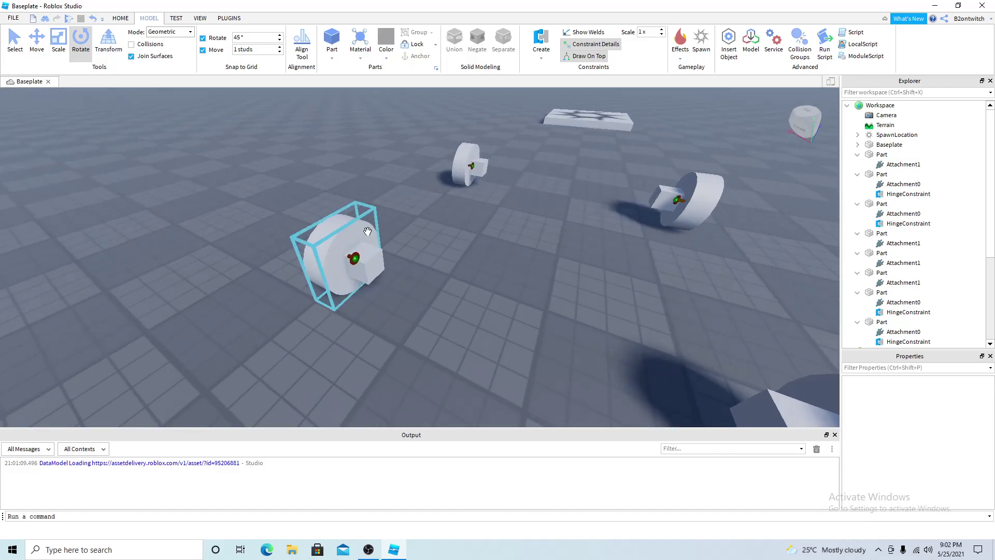
key(s)
click(330, 41)
drag(388, 265, 286, 238)
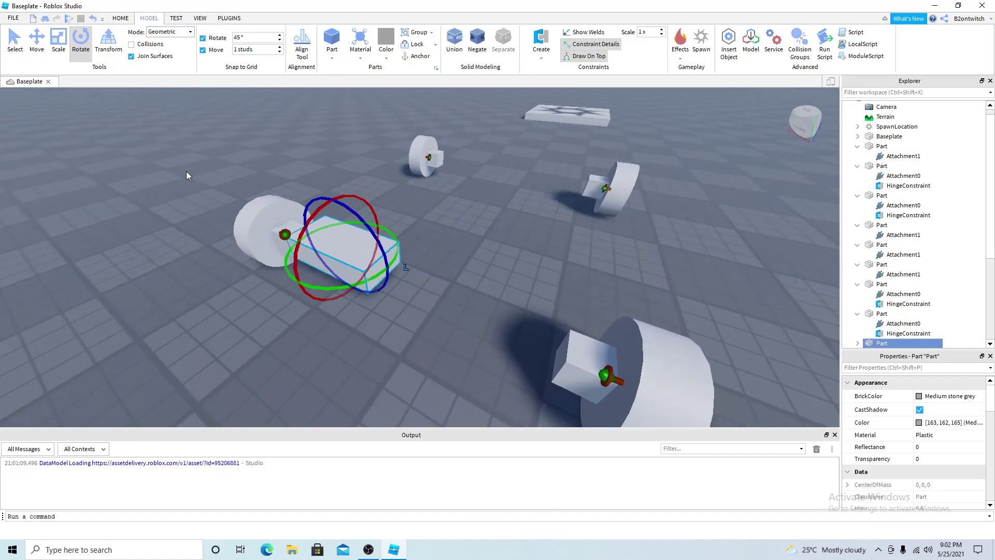
click(58, 42)
drag(401, 275, 584, 352)
right_drag(584, 352, 391, 296)
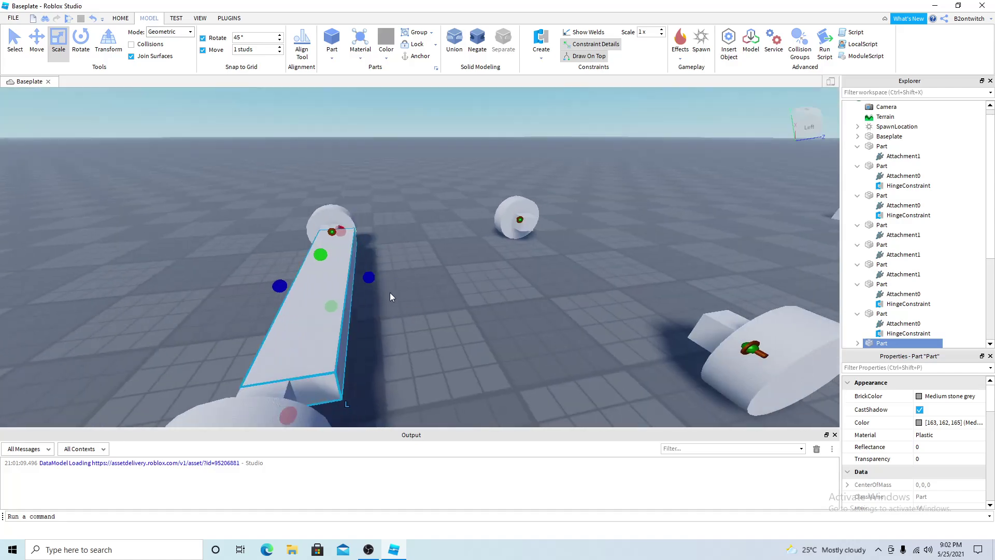
Widen the beam between the two wheels into a broad flat chassis plate extending toward the other wheel pair
drag(369, 278, 540, 266)
scroll(540, 265, down, 3)
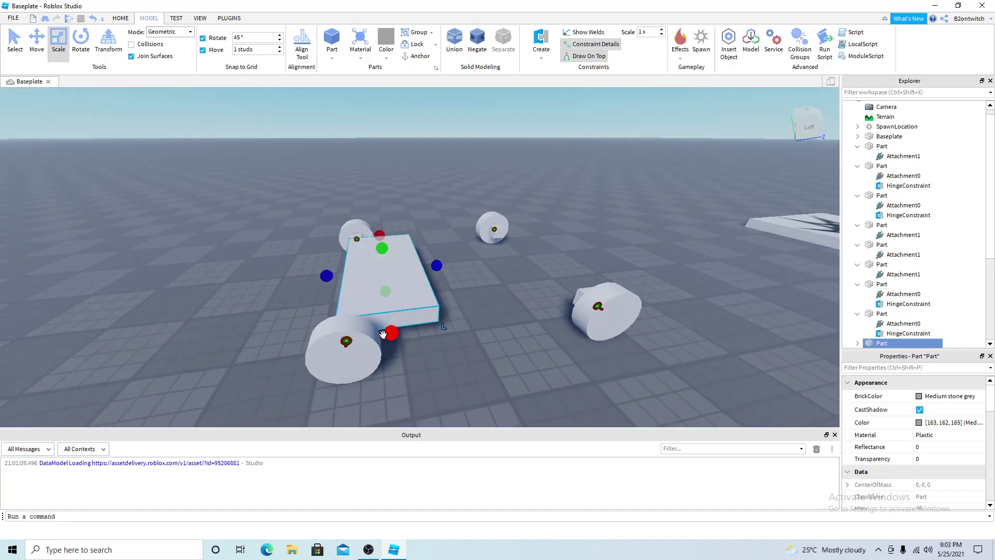
drag(387, 334, 383, 307)
drag(436, 260, 508, 257)
scroll(394, 373, down, 2)
Select the detached wheel pair with its cubes and move it closer to the chassis plate
drag(346, 399, 639, 286)
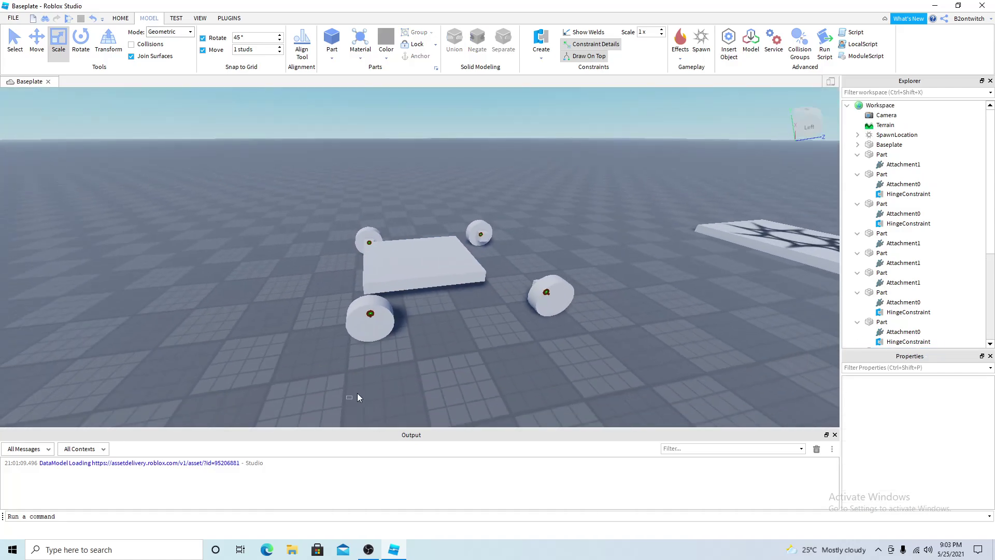
right_drag(679, 315, 679, 315)
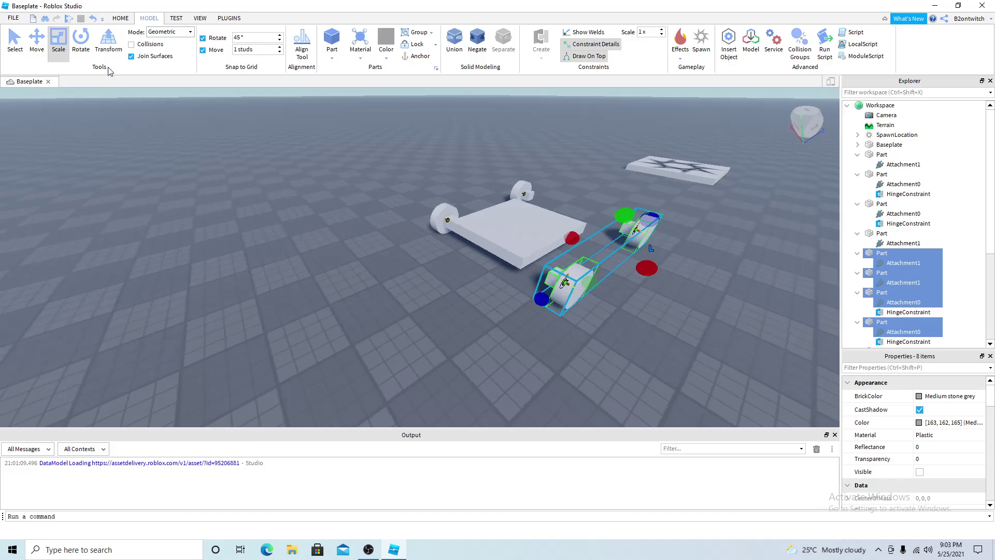
click(37, 43)
drag(569, 234, 545, 226)
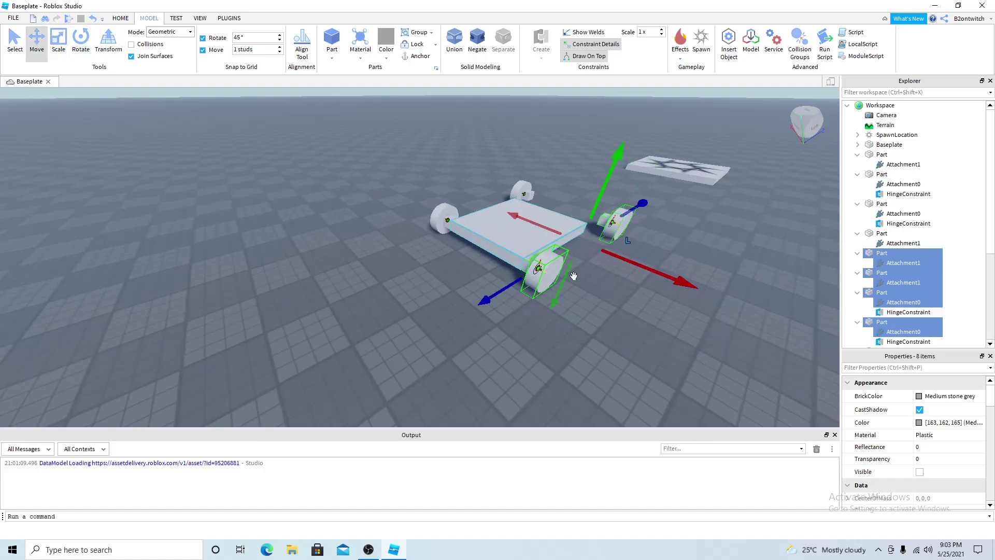
click(754, 354)
Insert a VehicleSeat into the Workspace and place it on the chassis plate near the edge facing the detached wheels
right_drag(753, 354, 753, 354)
scroll(753, 355, up, 2)
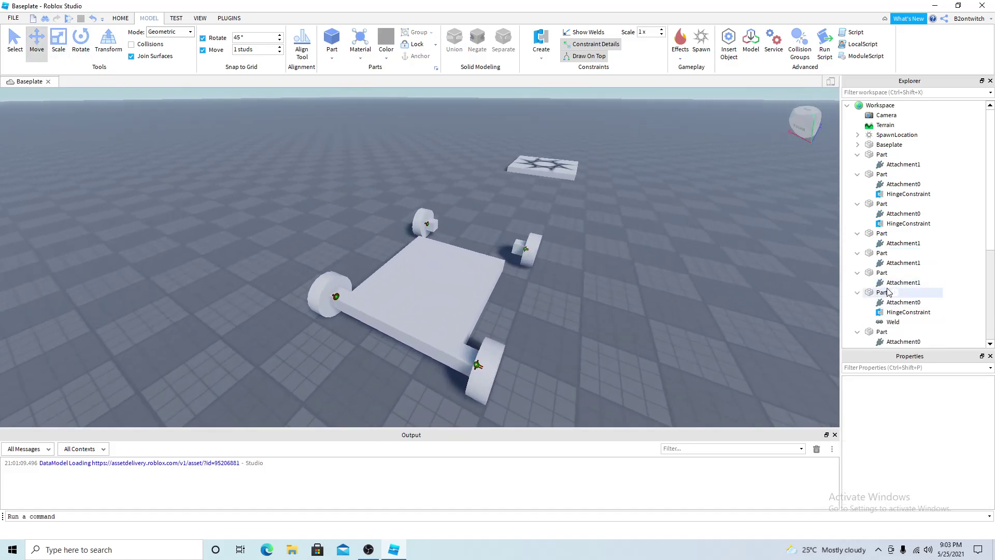
click(905, 106)
text(v)
click(886, 139)
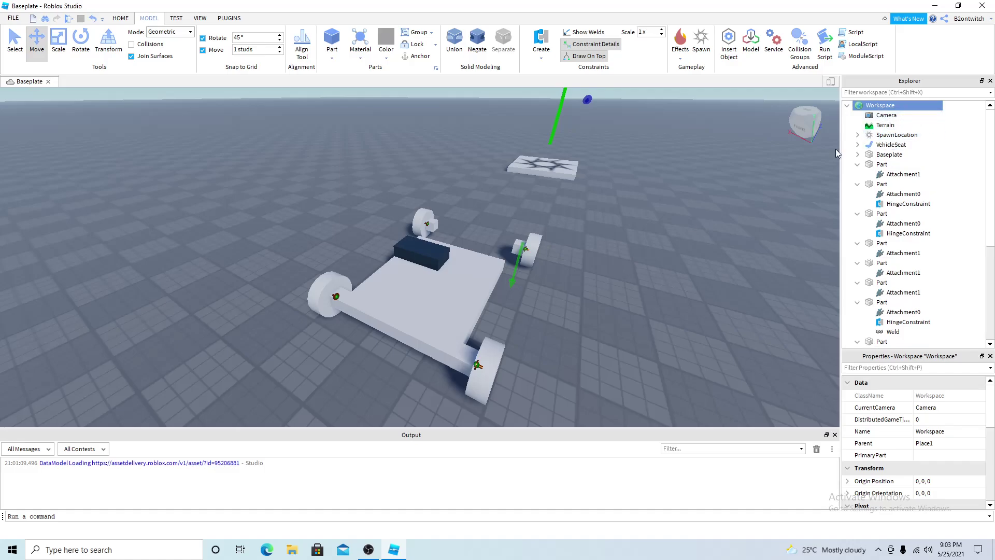
drag(426, 255, 446, 266)
key(d)
click(580, 314)
Rotate the vehicle seat half a turn about the vertical axis
right_drag(559, 310, 550, 307)
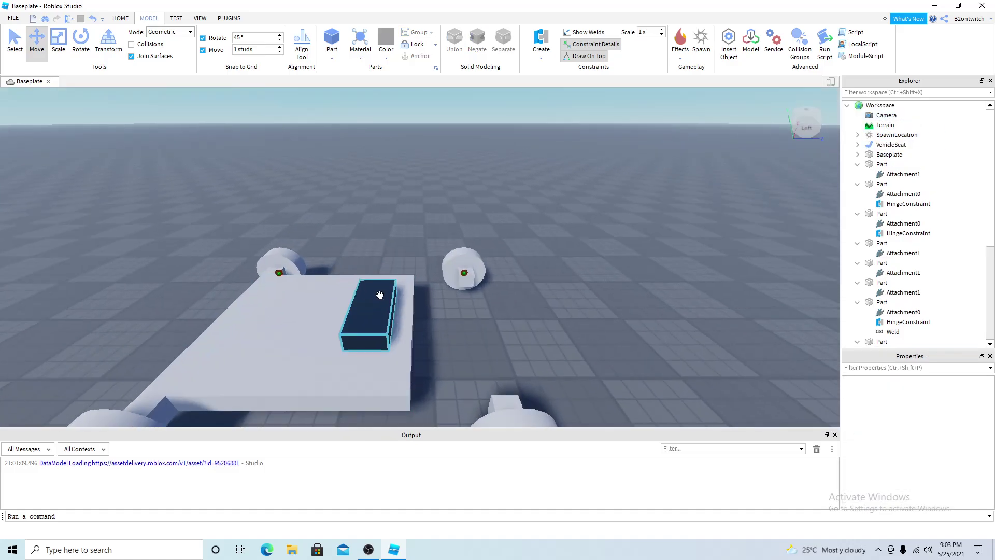
click(380, 296)
click(87, 59)
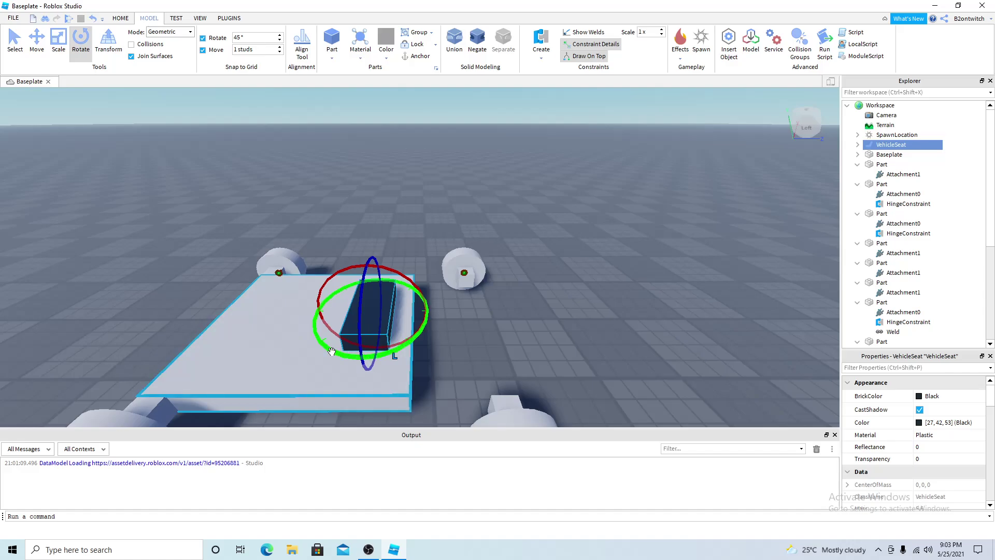
drag(335, 353, 523, 202)
scroll(530, 251, down, 4)
scroll(530, 251, up, 3)
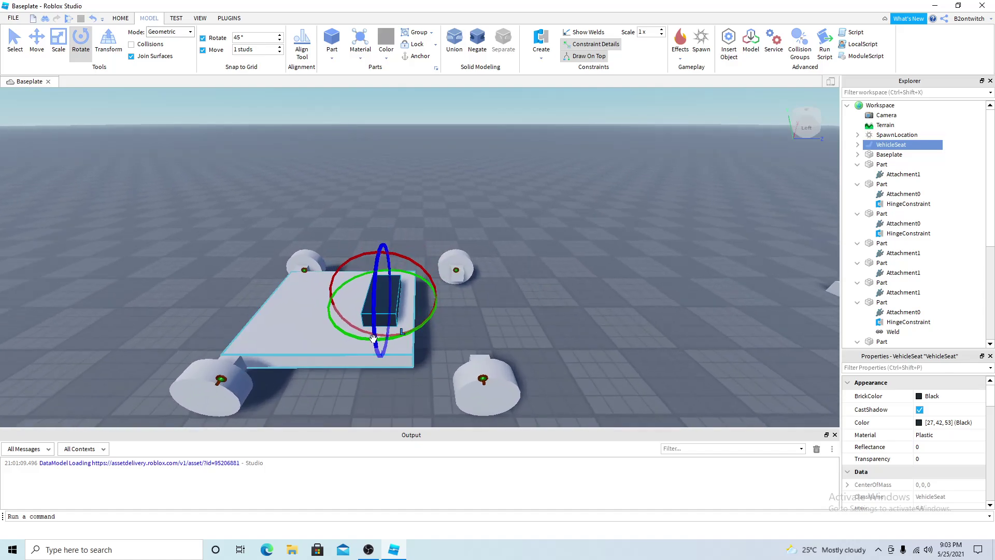
drag(403, 317, 434, 316)
scroll(433, 316, up, 2)
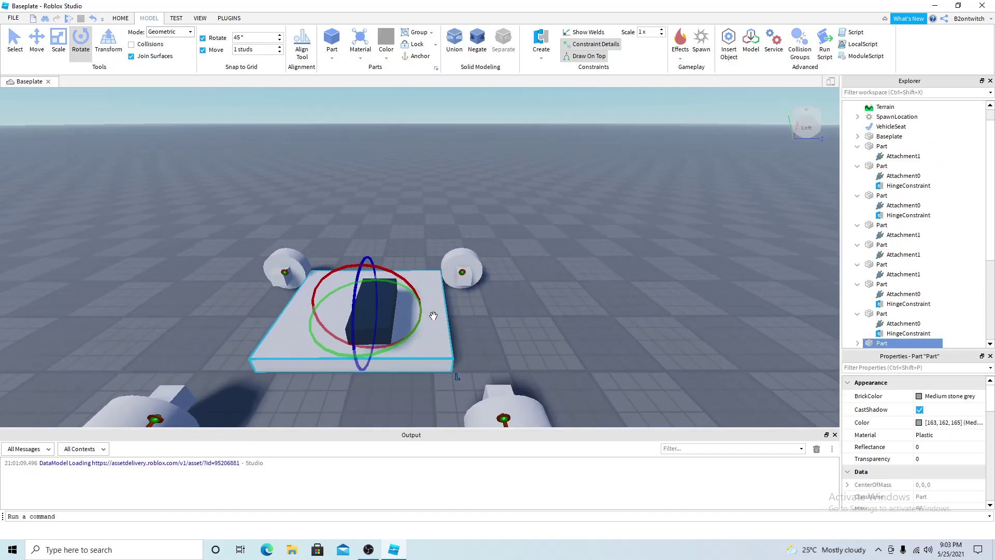
click(95, 21)
Insert a new block and place it against the cube of one detached wheel
click(497, 319)
key(q)
key(e)
right_drag(500, 296, 488, 280)
scroll(487, 277, down, 2)
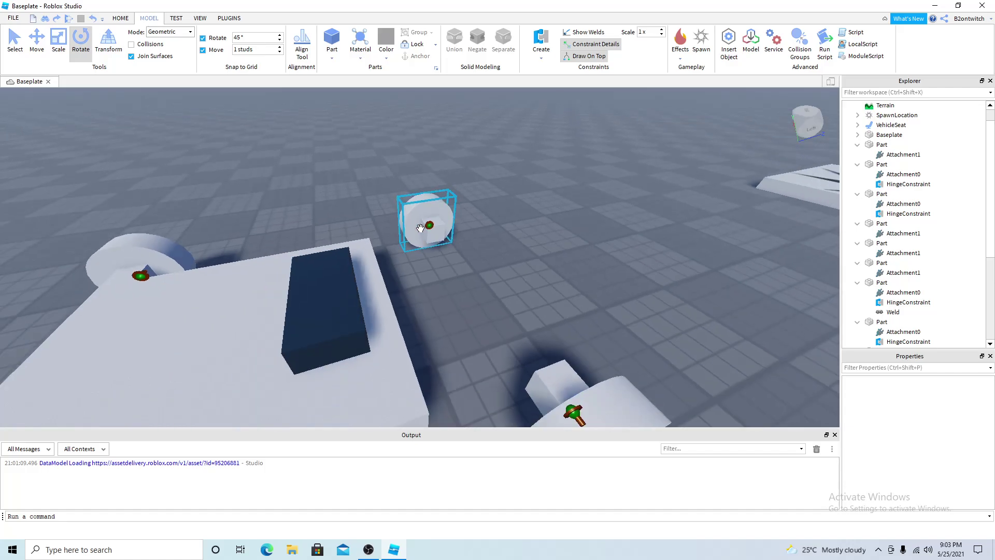
click(337, 40)
click(558, 244)
key(d)
drag(354, 194, 368, 231)
Narrow the new block and stretch it lengthwise to the opposite wheel as a thin front axle beam
key(ctrl+3)
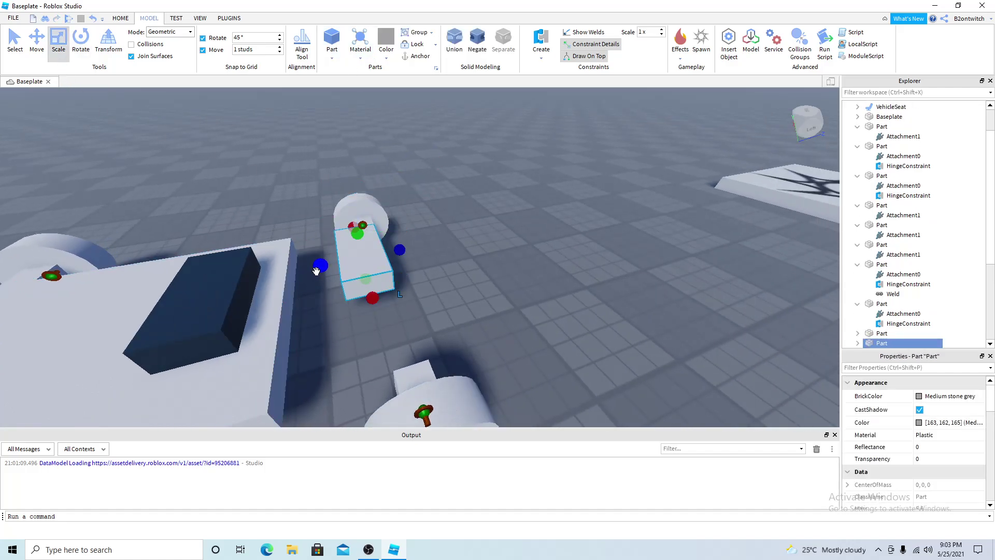
drag(373, 298, 412, 388)
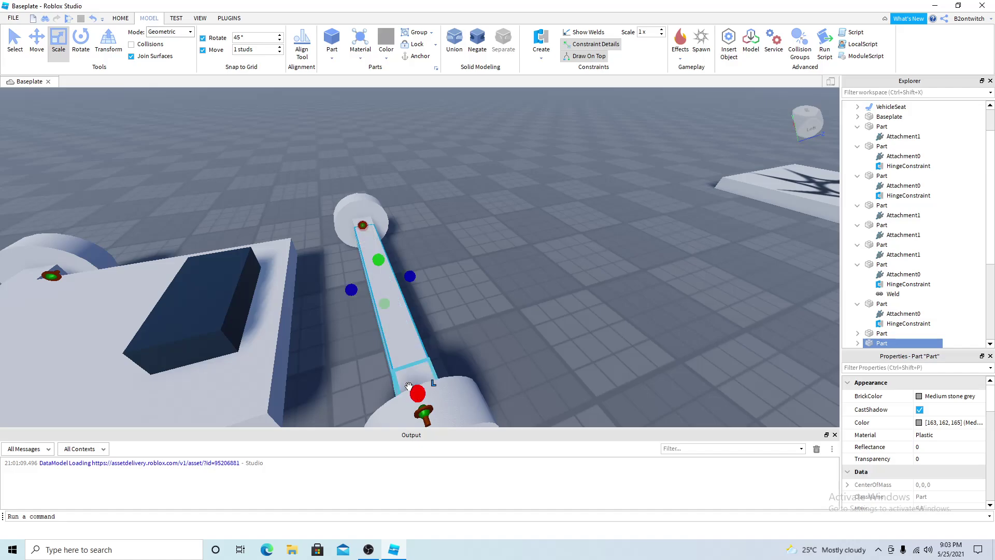
scroll(425, 378, up, 1)
click(473, 334)
right_drag(473, 333, 433, 275)
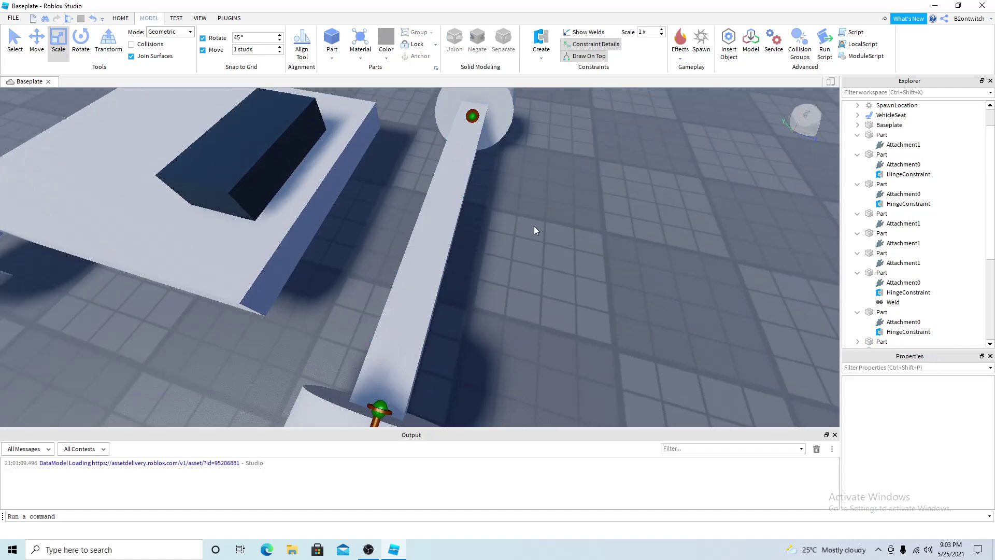
scroll(491, 306, down, 10)
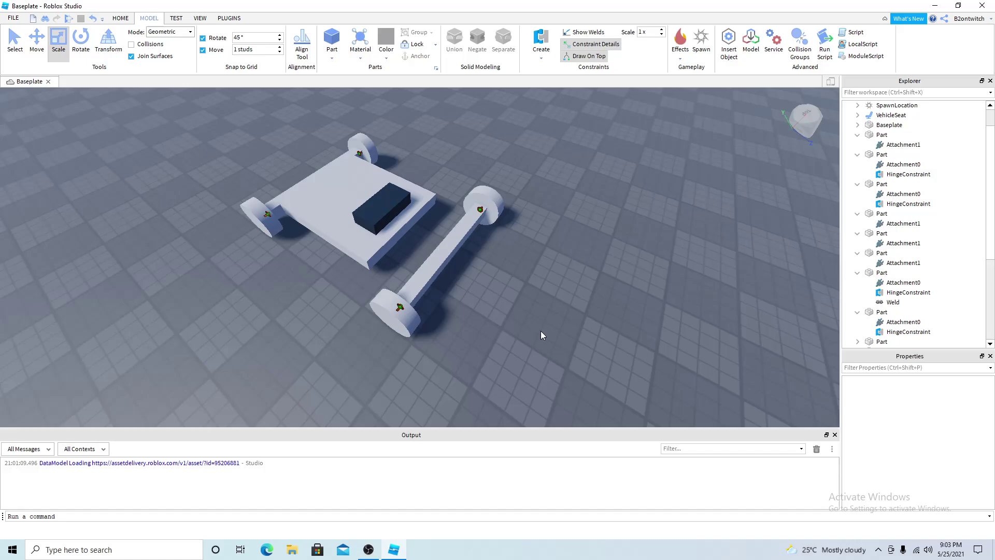
scroll(540, 330, up, 8)
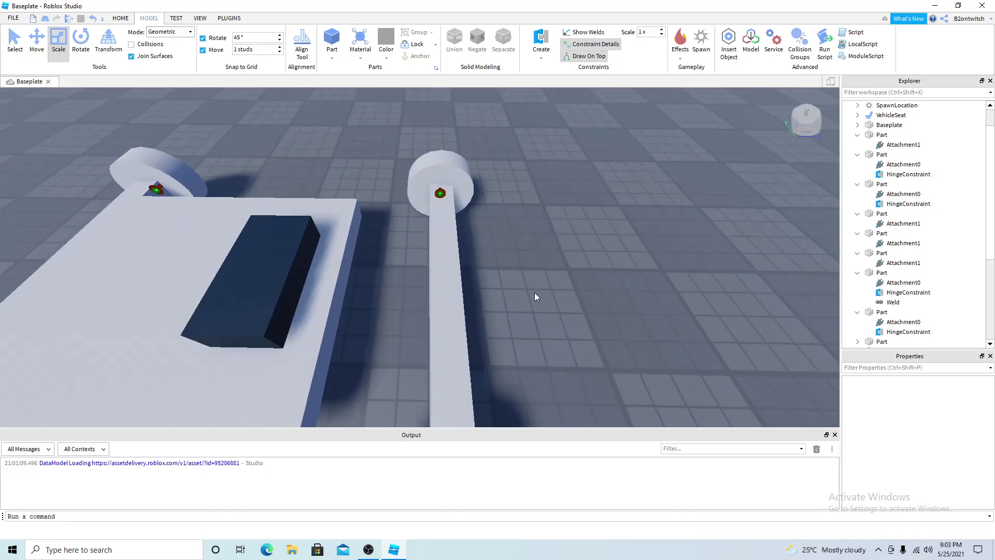
right_drag(534, 292, 554, 282)
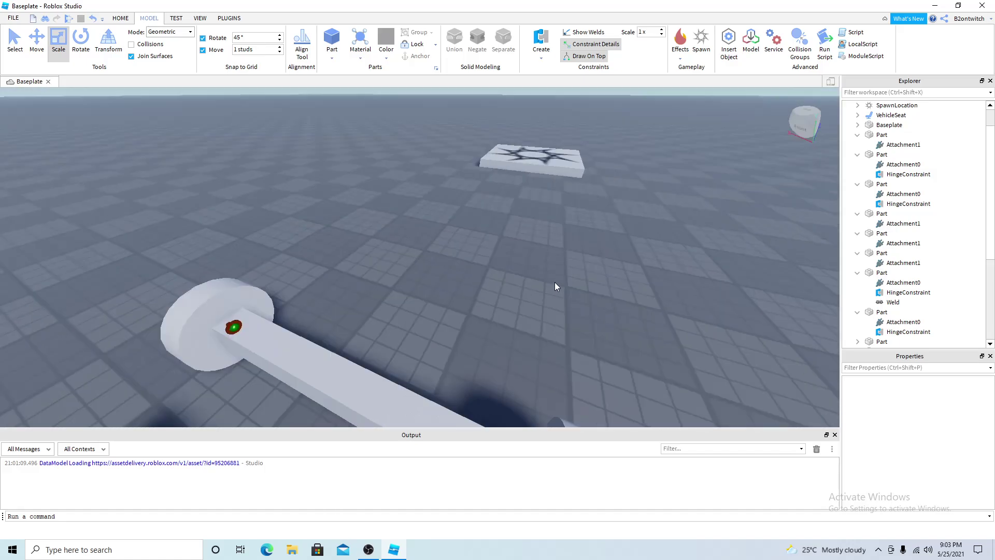
right_drag(741, 281, 317, 291)
scroll(490, 285, down, 3)
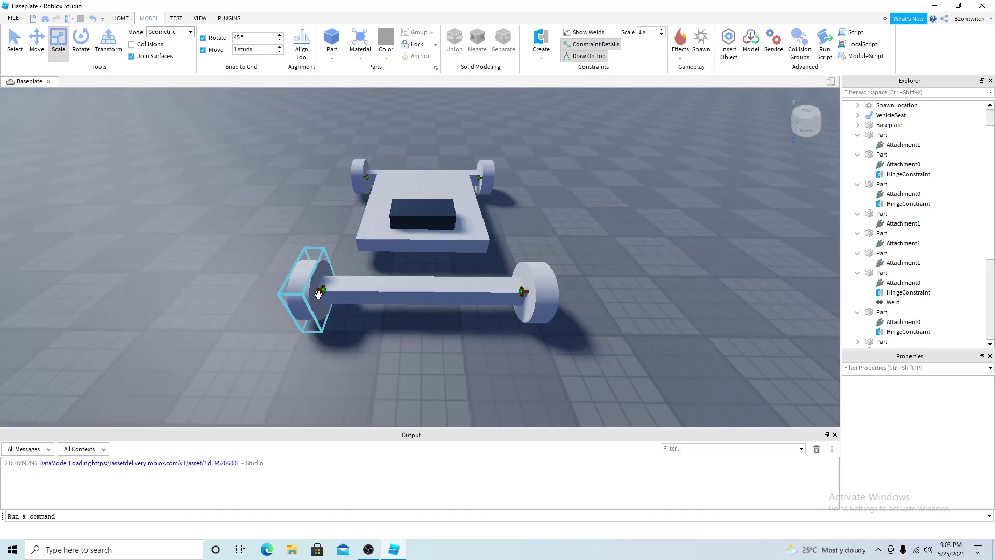
scroll(437, 295, up, 5)
Create a hinge constraint from the middle of the chassis plate's front edge face to the middle of the axle beam
right_drag(437, 296, 541, 86)
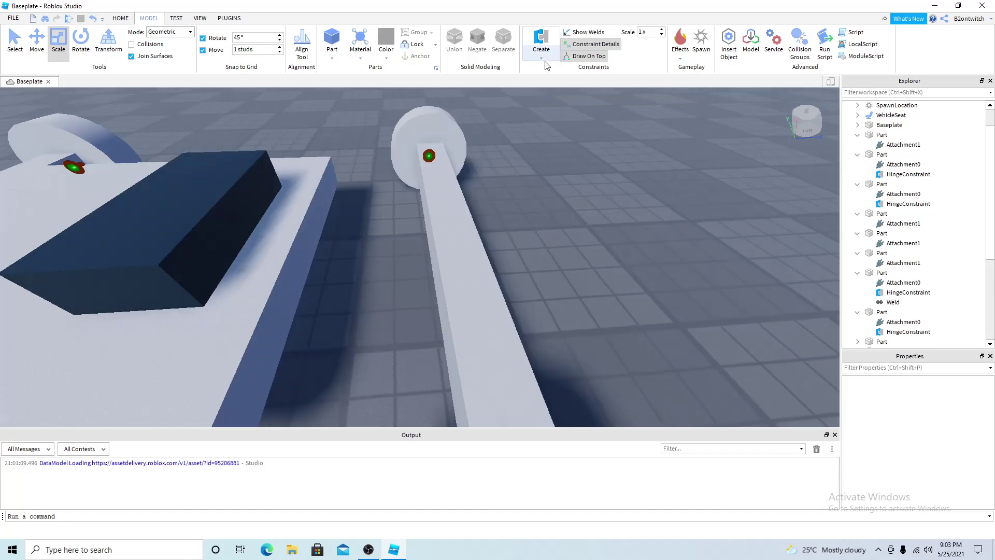
click(541, 42)
click(549, 72)
right_drag(394, 218, 421, 220)
click(358, 228)
click(421, 220)
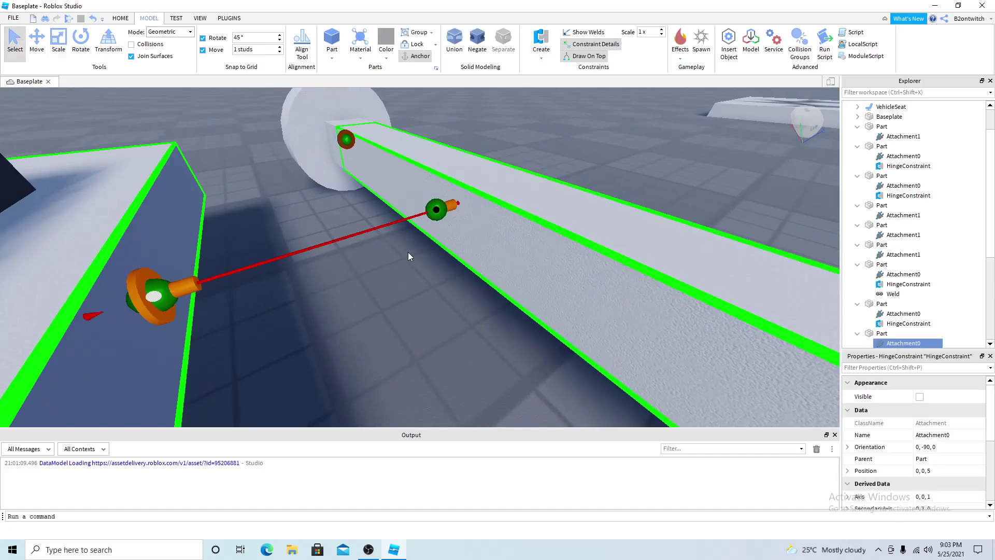
Rotate the new hinge's chassis and axle attachments to orientation 0, -90, -90 so both hinge axes stand vertical
right_drag(409, 256, 311, 274)
key(Escape)
key(ctrl+4)
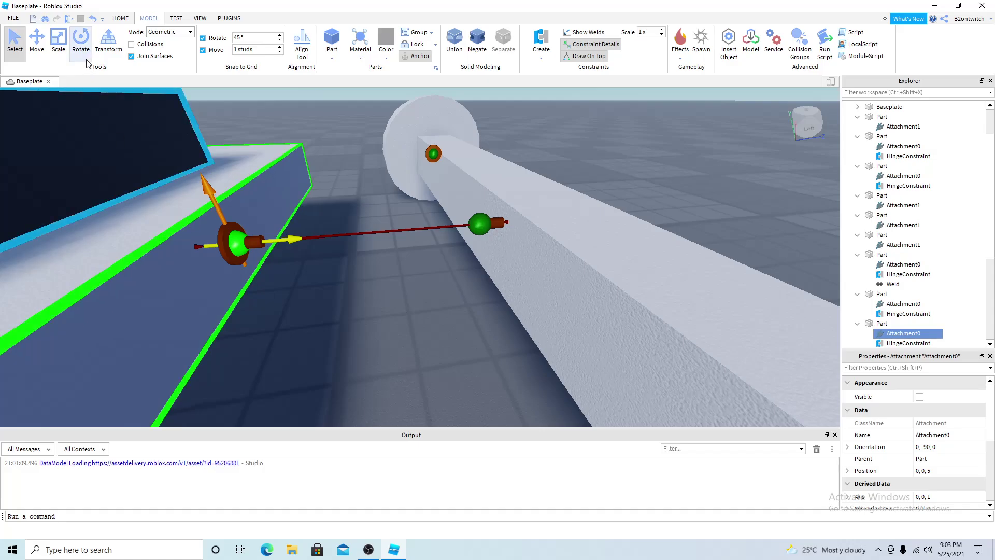
drag(266, 196, 363, 293)
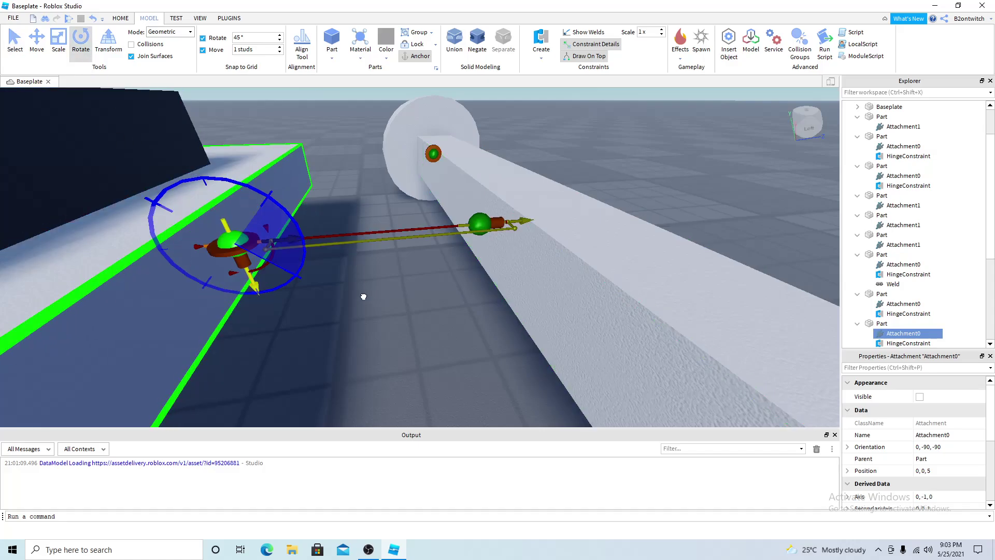
click(480, 224)
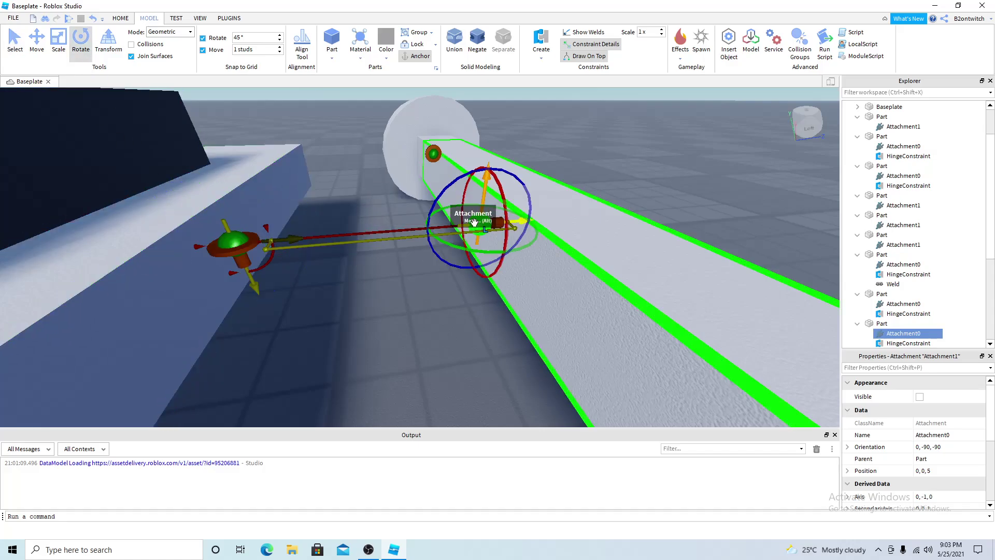
click(520, 149)
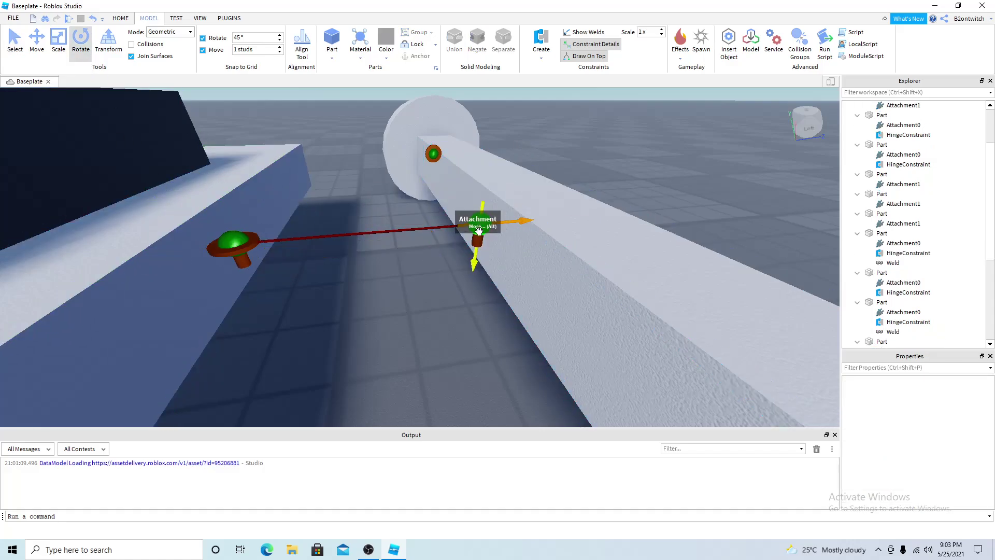
Move the hinge's chassis attachment across the gap onto the axle attachment, to position 0, 0, 8
click(230, 240)
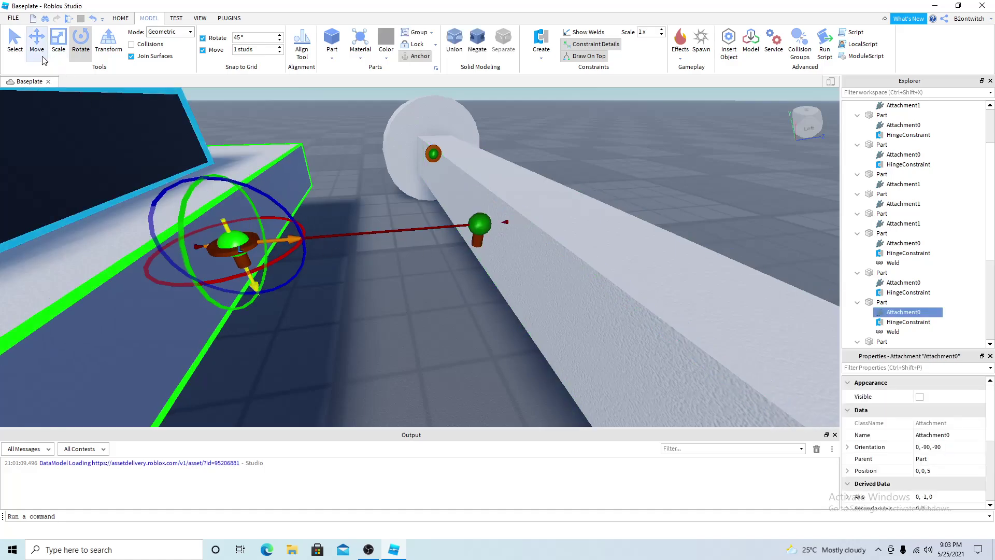
key(ctrl+2)
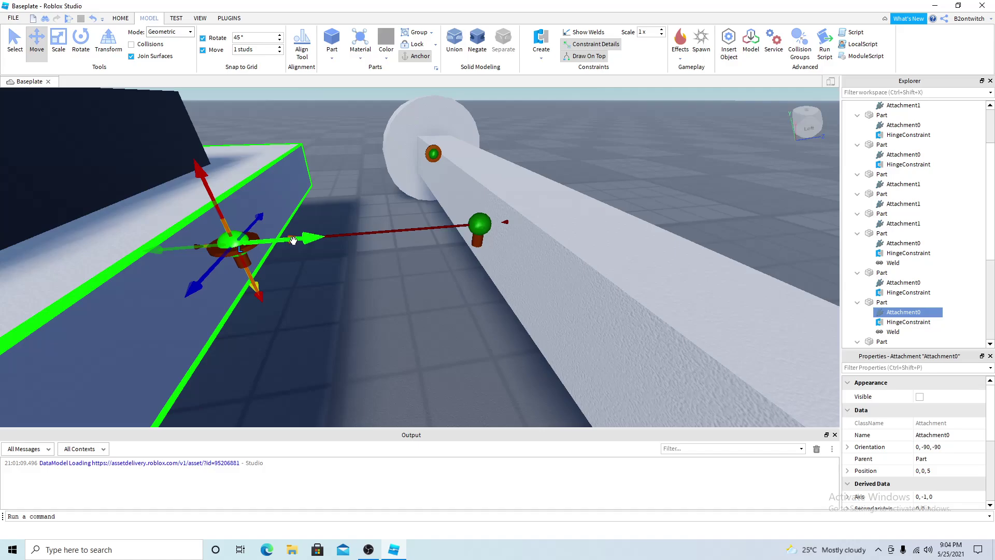
drag(292, 241, 468, 224)
click(474, 224)
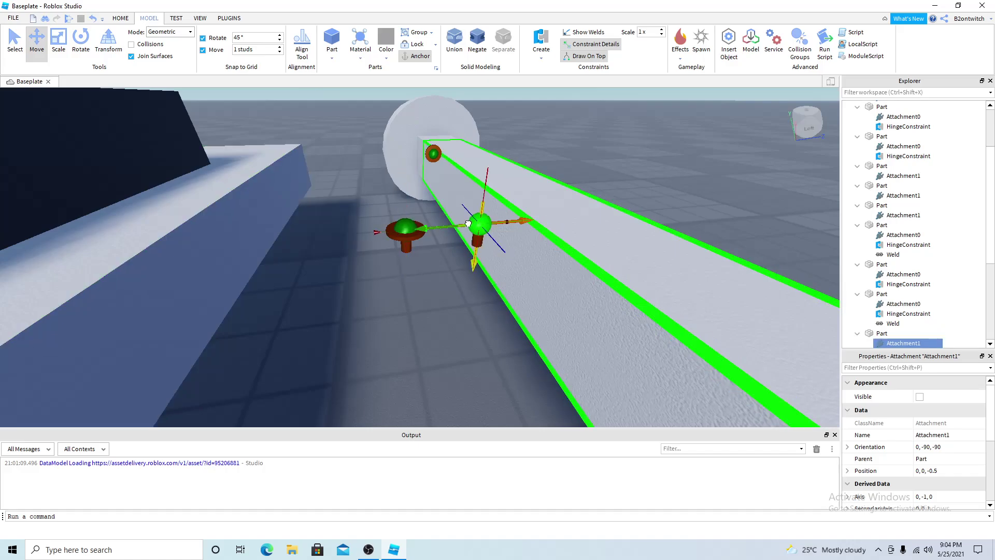
click(406, 229)
drag(409, 231, 473, 229)
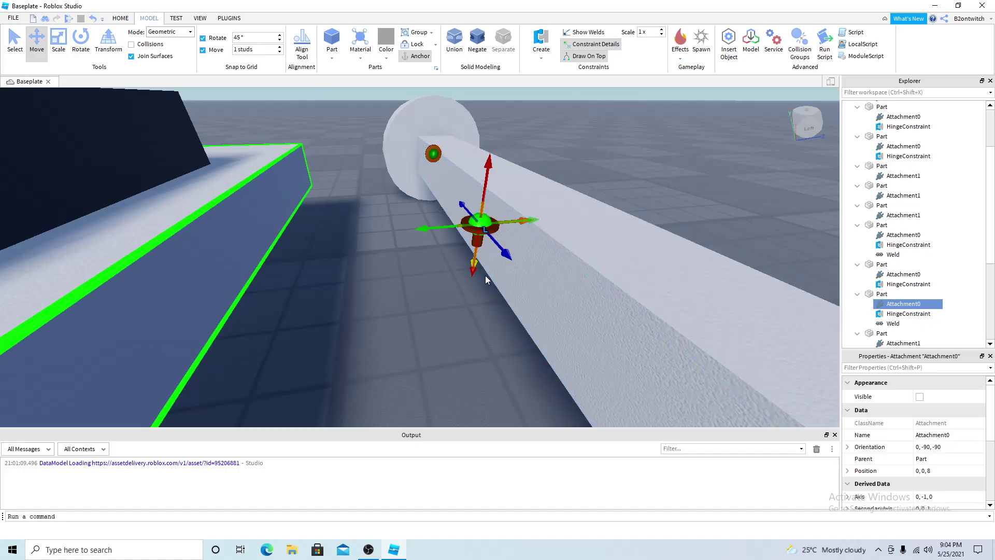
Make the chassis-to-axle hinge a Servo actuator with AngularSpeed 6 and ServoMaxTorque 10000
key(f)
scroll(439, 299, up, 5)
click(477, 229)
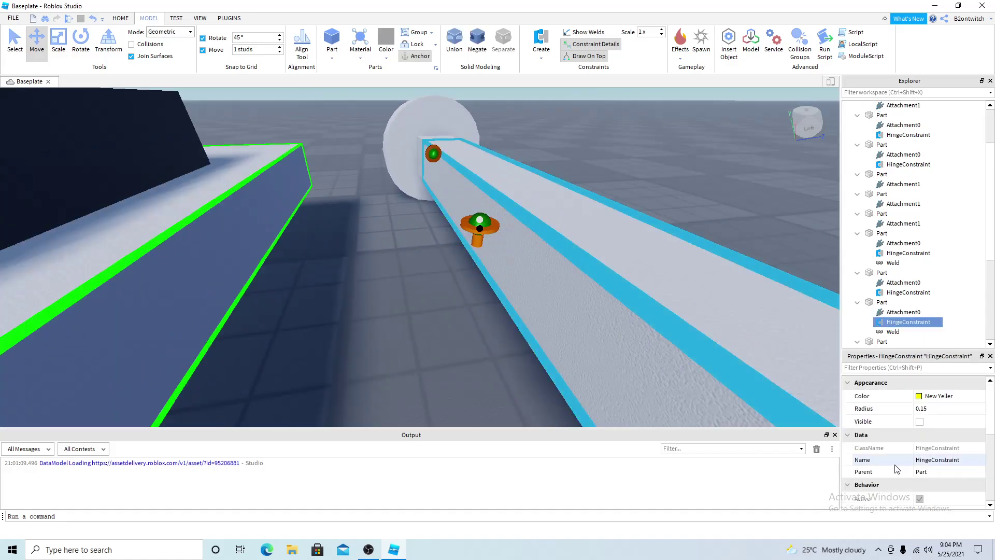
scroll(897, 469, down, 5)
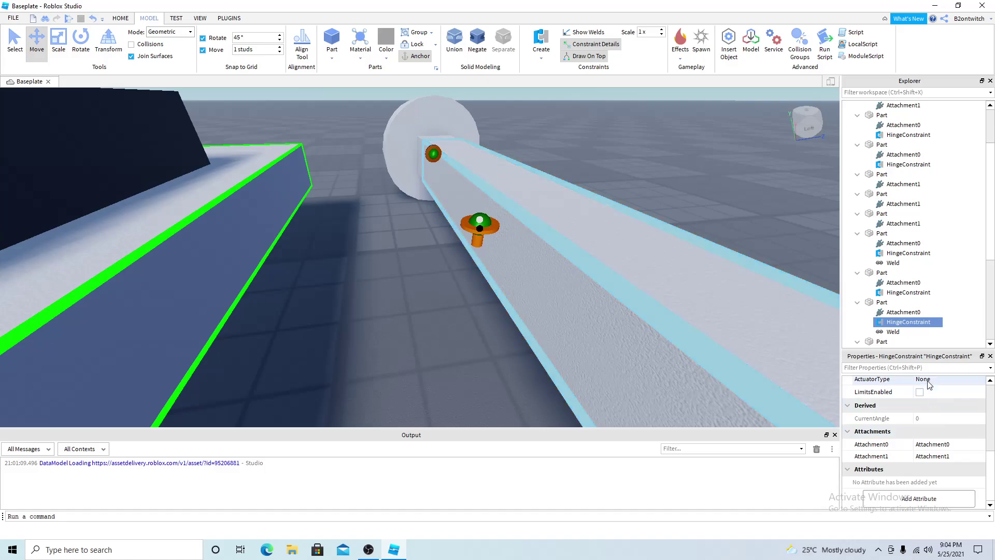
click(933, 382)
click(932, 412)
click(933, 433)
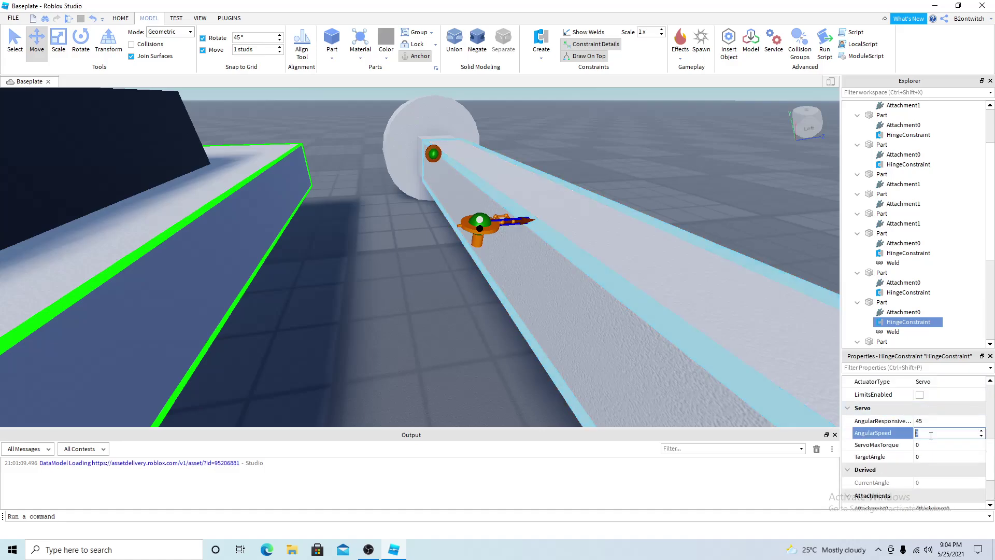
text(6)
click(934, 444)
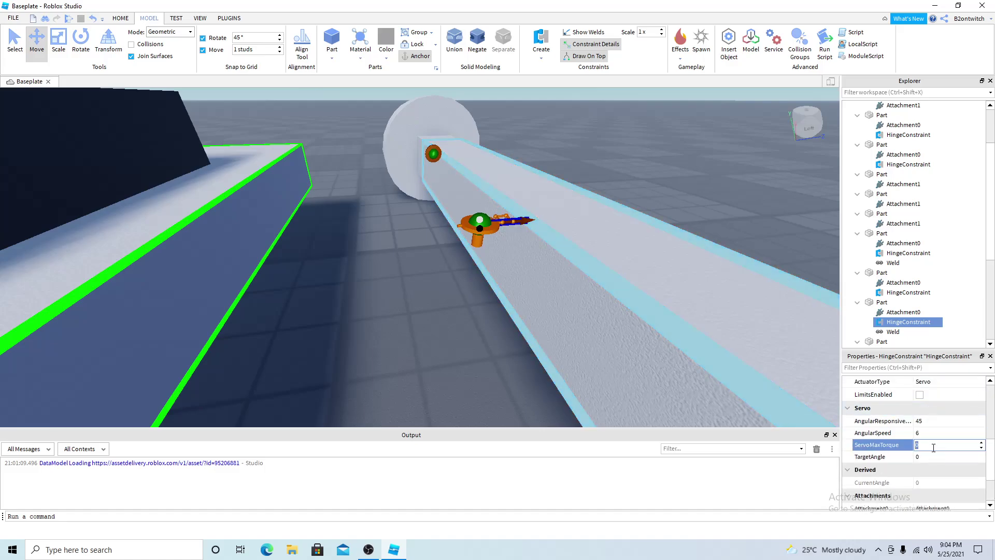
text(10000)
key(Return)
Rename the servo hinge constraint to Steer
scroll(927, 457, up, 5)
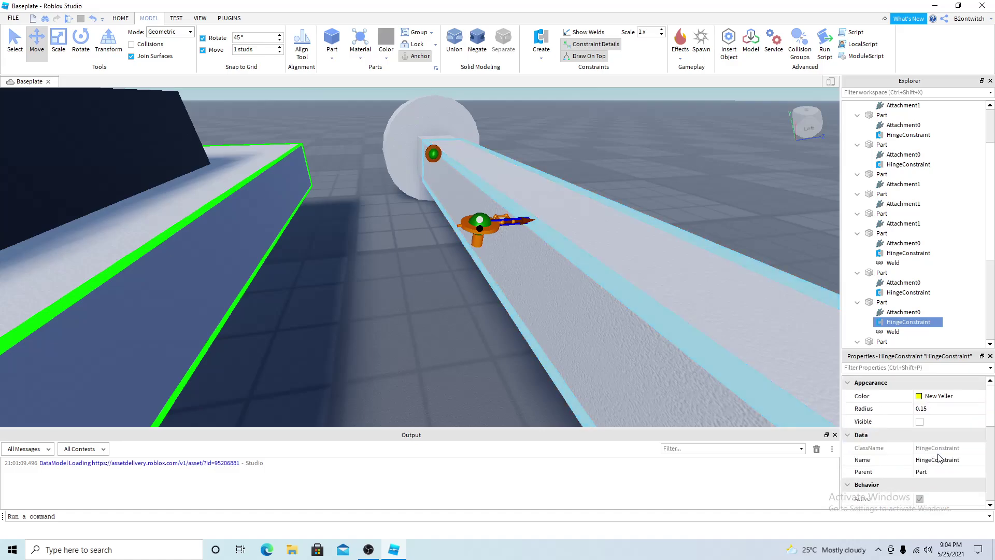
click(939, 461)
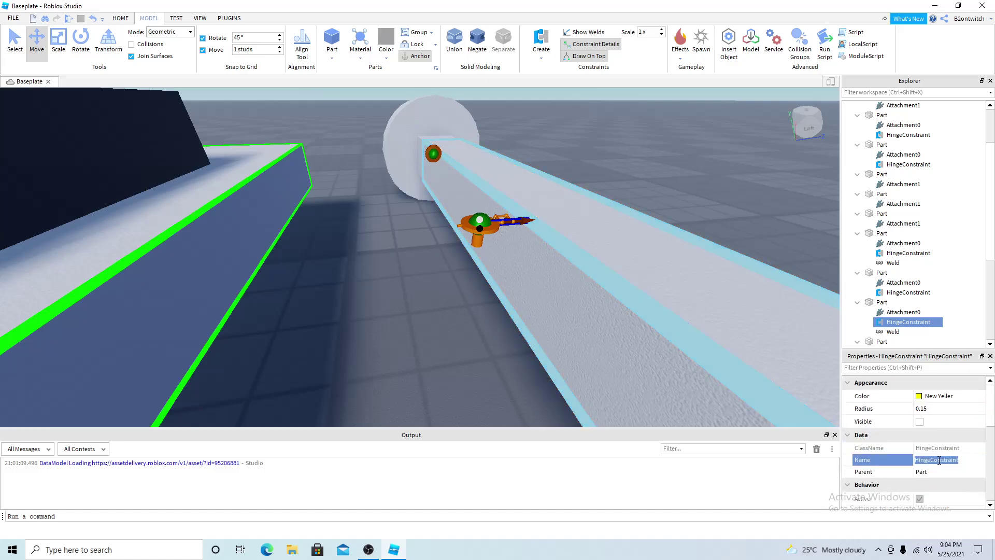
text(Steer)
key(Return)
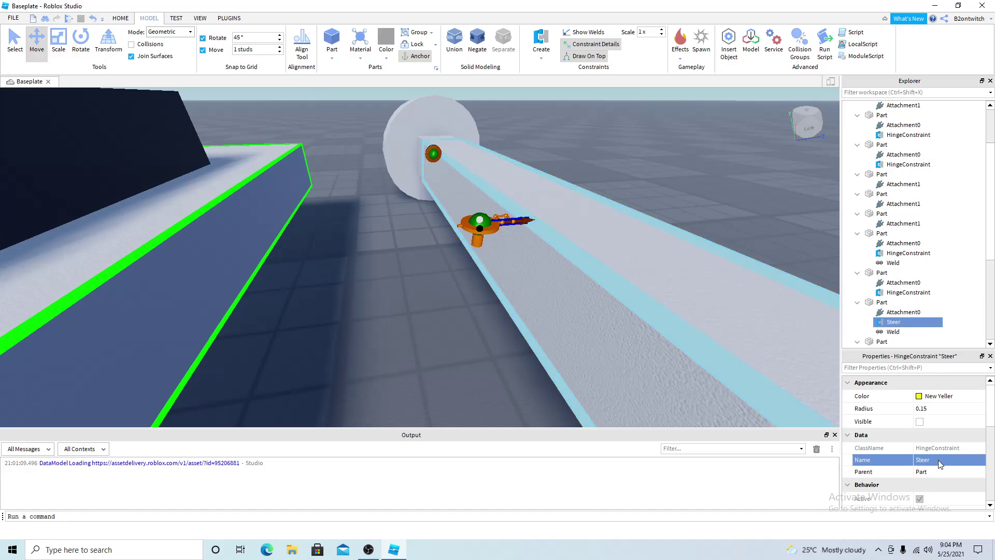
Move the HingeConstraints of all four wheels out of their parts and into the workspace's Camera
click(422, 318)
right_drag(534, 285, 500, 240)
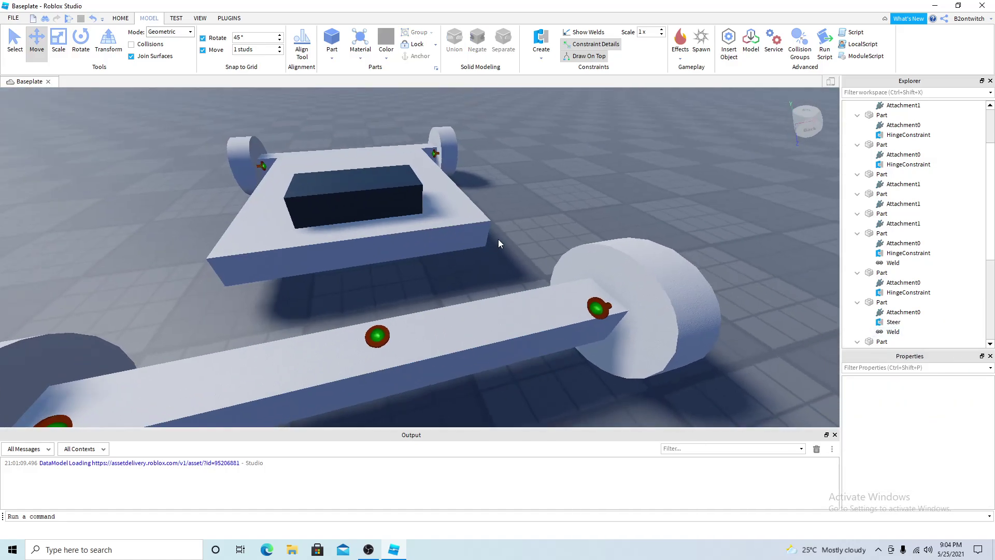
click(605, 309)
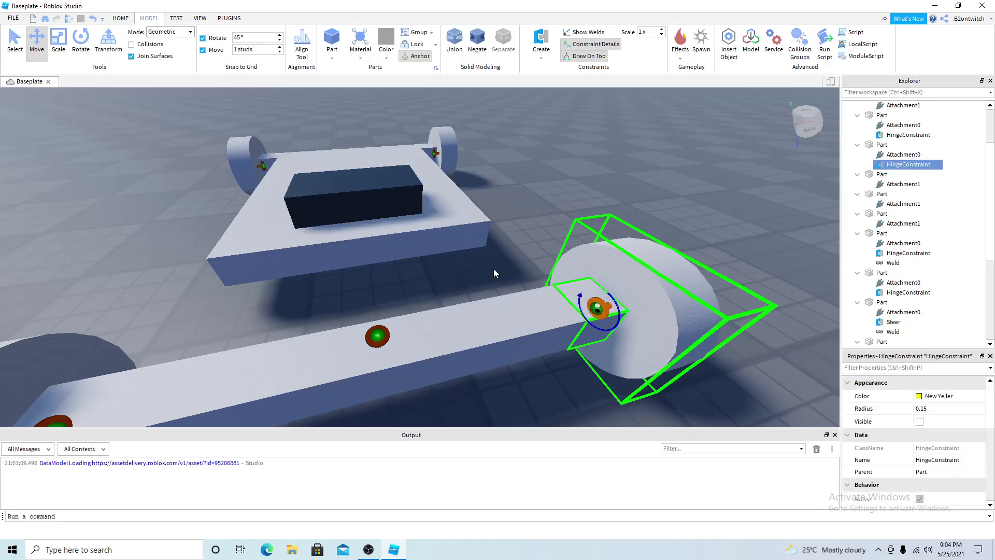
right_drag(605, 309, 346, 276)
ctrl+click(267, 267)
scroll(445, 249, up, 10)
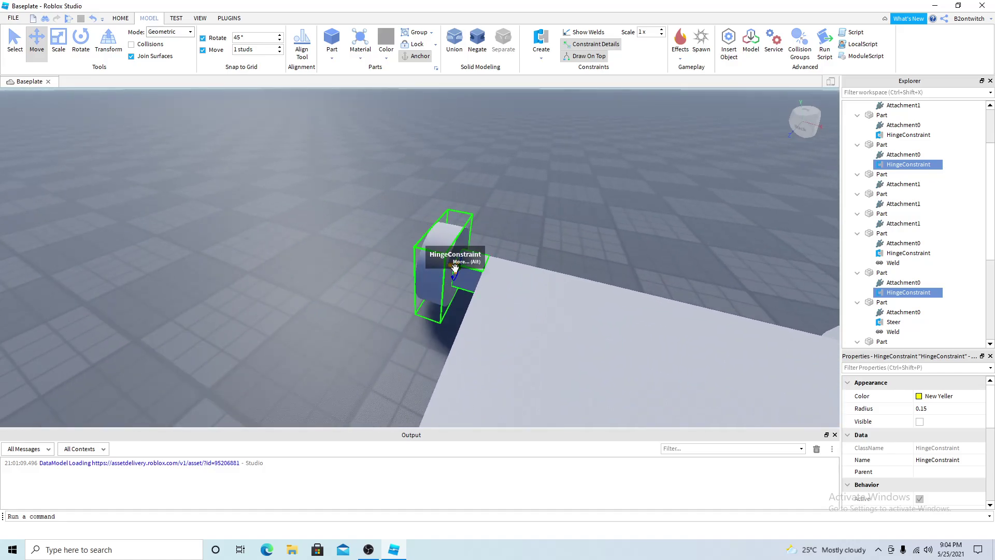
right_drag(455, 267, 372, 309)
ctrl+click(512, 309)
ctrl+click(511, 308)
scroll(466, 306, down, 10)
scroll(337, 306, up, 10)
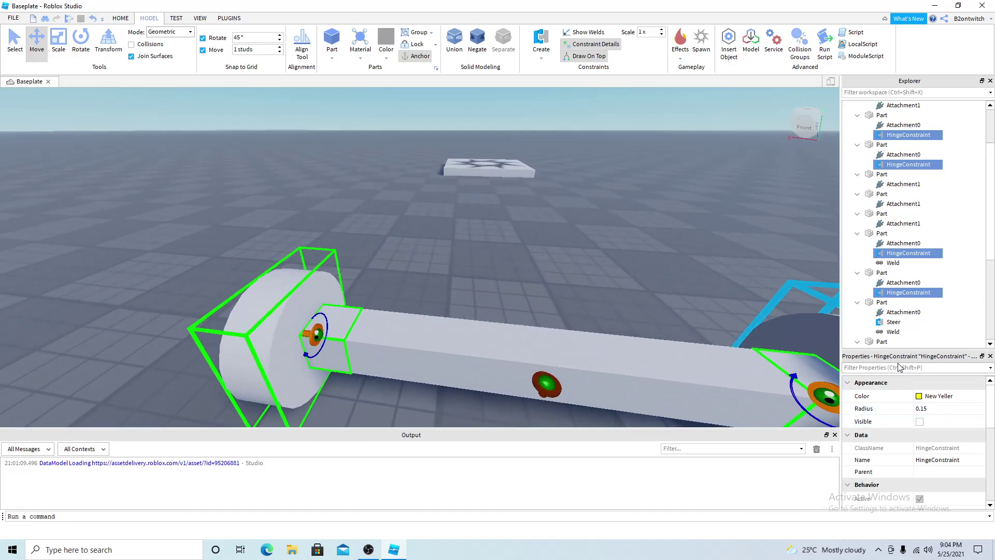
click(932, 459)
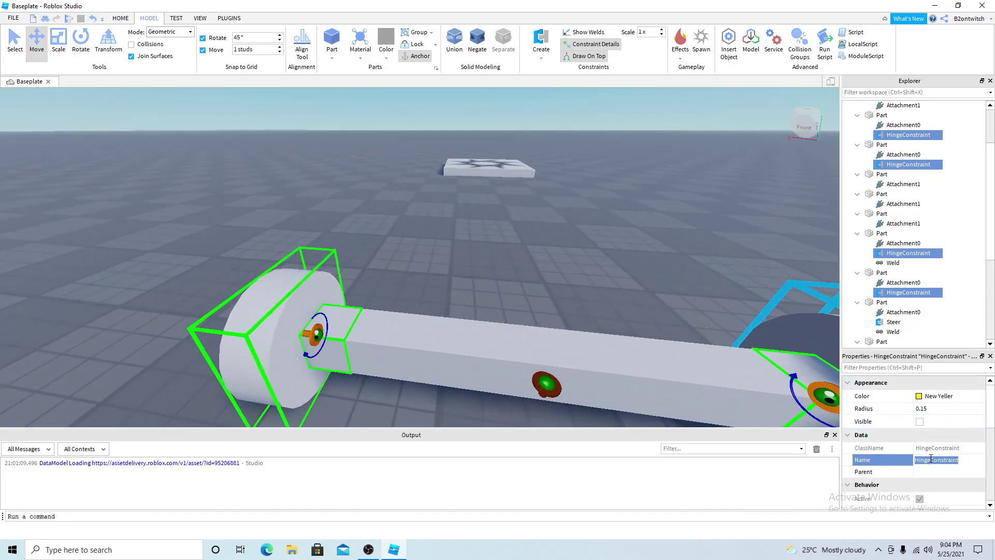
drag(893, 293, 888, 116)
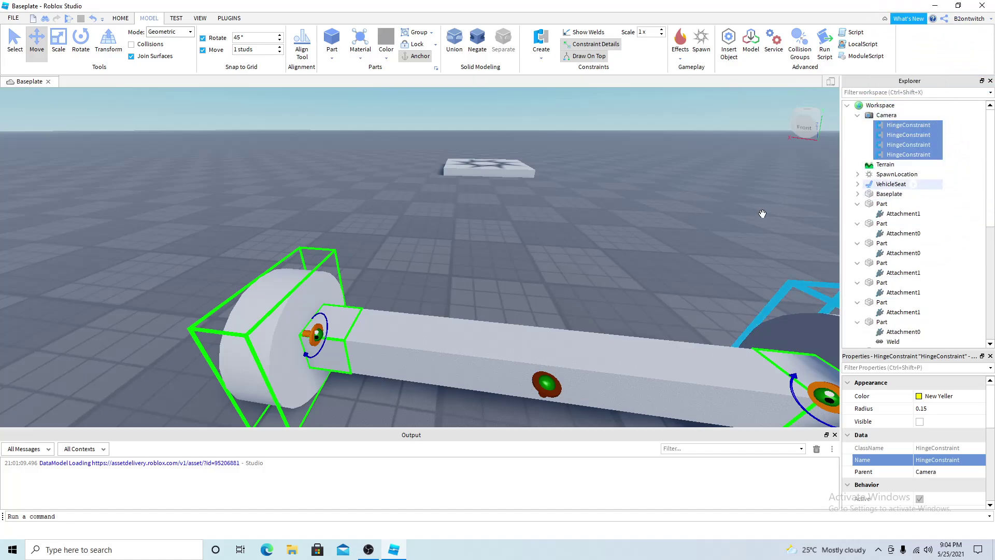
Group the wheels, axles, chassis and vehicle seat into one model, leaving out the baseplate and spawn location
scroll(620, 240, down, 5)
right_drag(620, 241, 584, 255)
scroll(584, 255, down, 5)
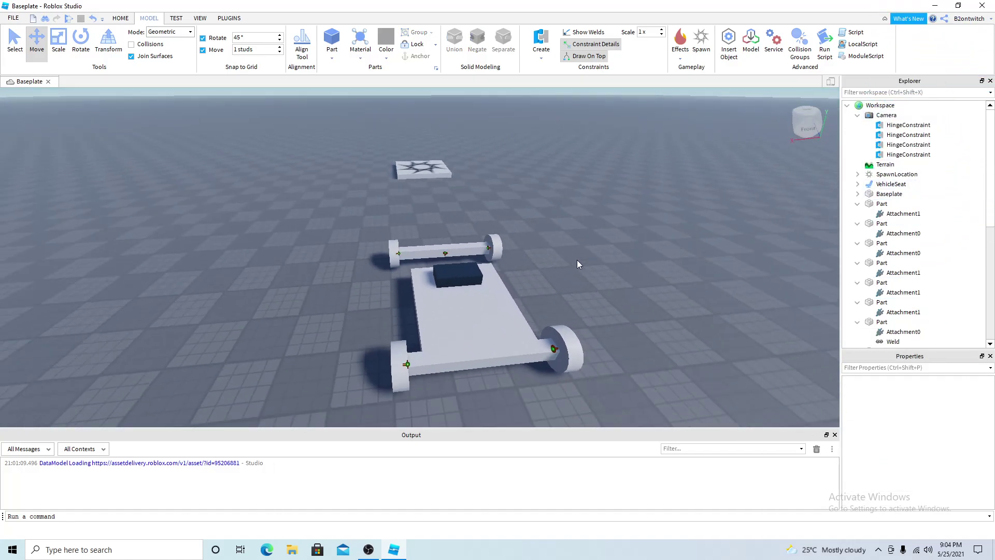
drag(356, 372, 592, 229)
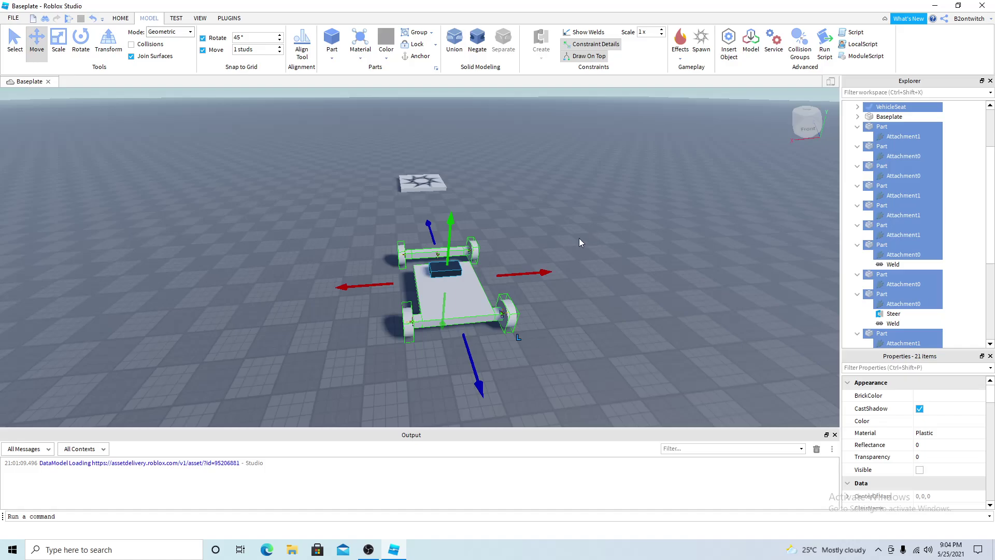
key(ctrl+g)
scroll(658, 256, up, 3)
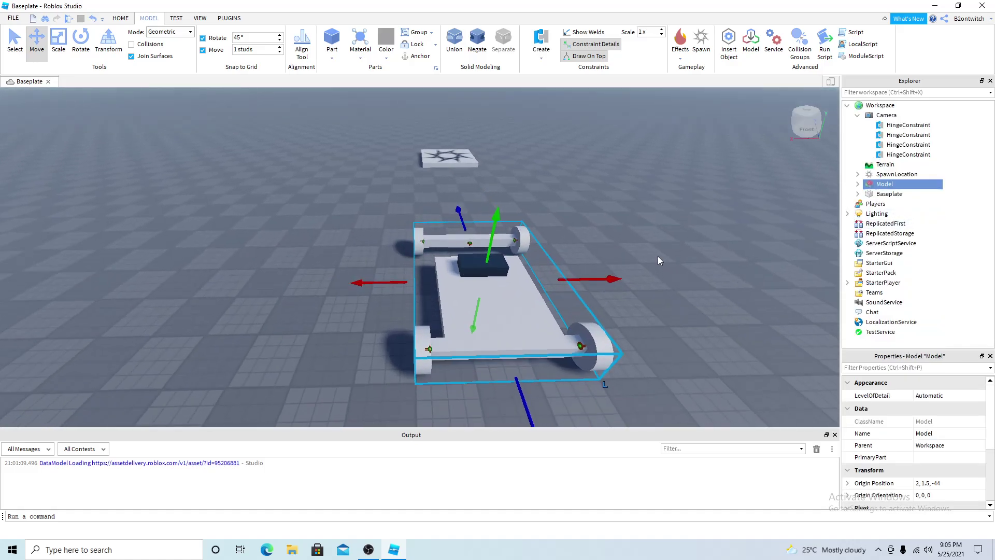
Move the four wheel HingeConstraints from the Camera into the grouped model and rename the model Car
drag(959, 152, 885, 184)
click(884, 145)
click(938, 433)
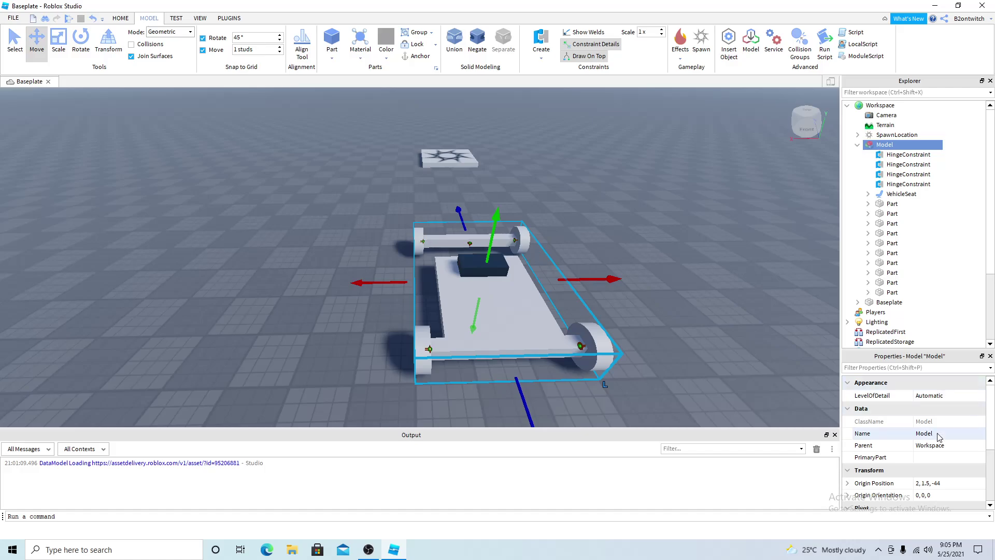
text(Car)
key(Return)
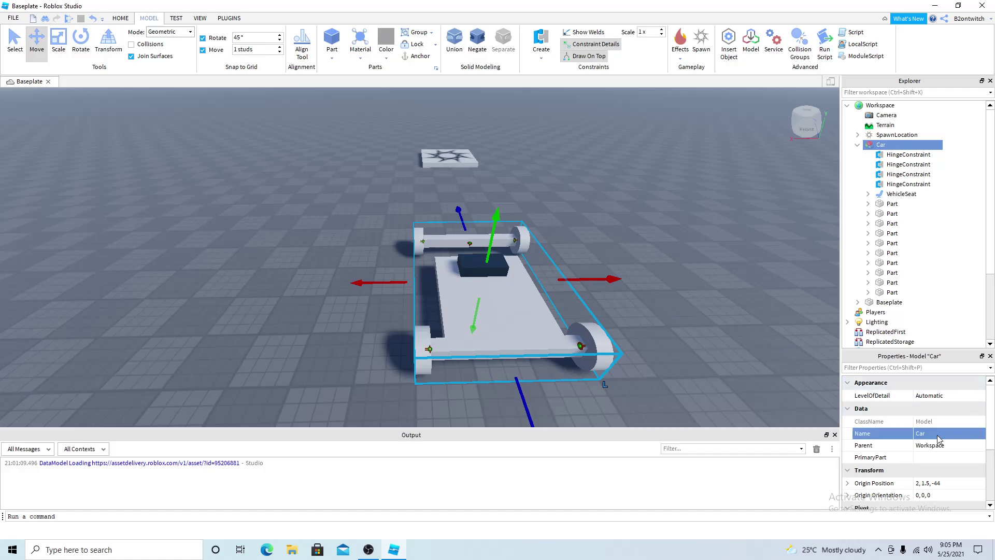
Rename the HingeConstraints of both right-hand wheels to RightWheel
click(263, 346)
drag(959, 185, 926, 172)
click(963, 185)
click(901, 185)
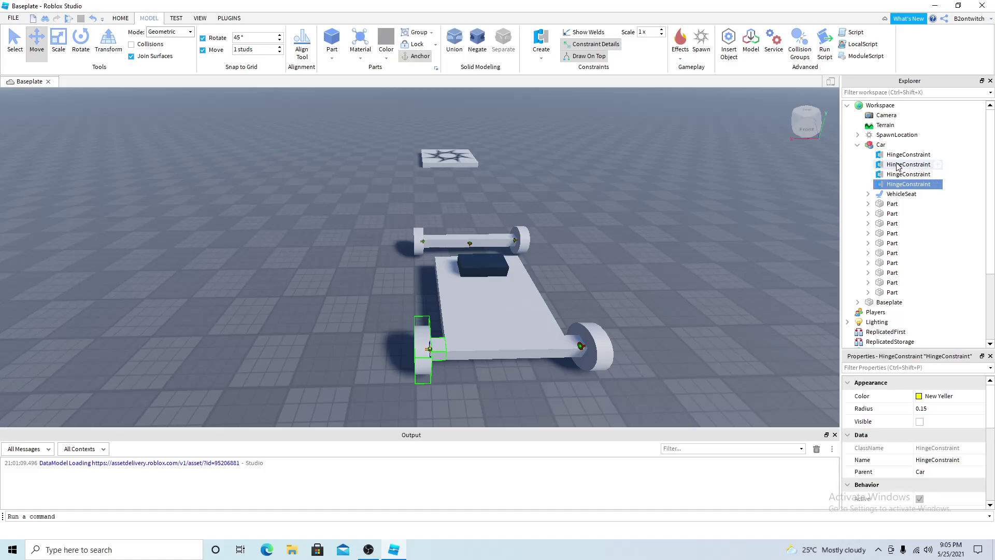
shift+click(898, 165)
click(899, 172)
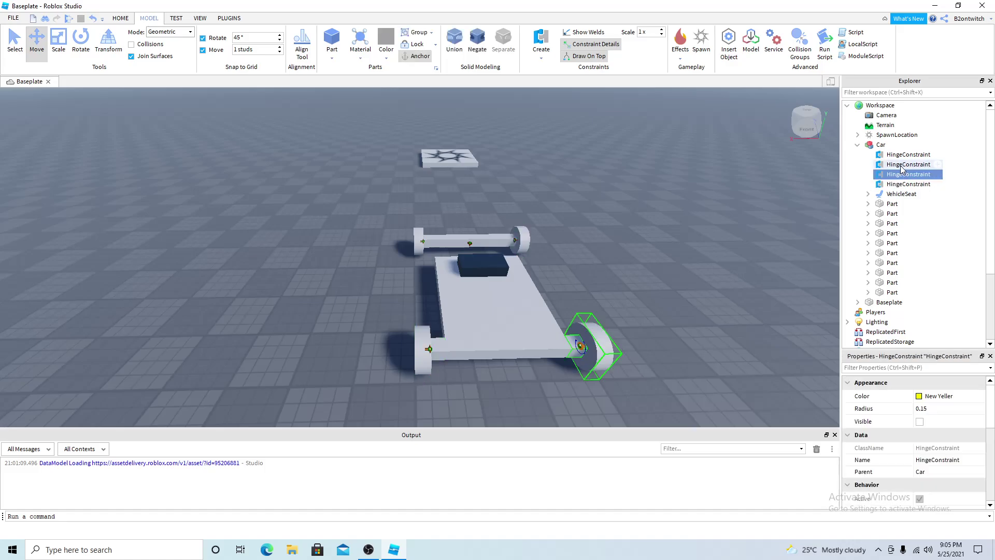
shift+click(908, 164)
click(941, 461)
text(RightWheel)
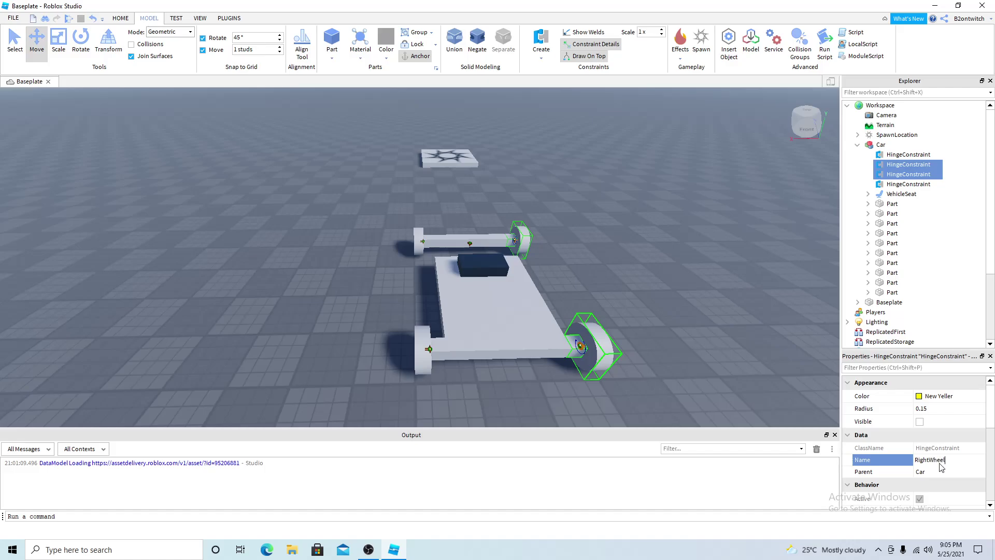
key(Return)
Rename the rear right wheel's hinge to RightWheel2
click(969, 254)
click(897, 177)
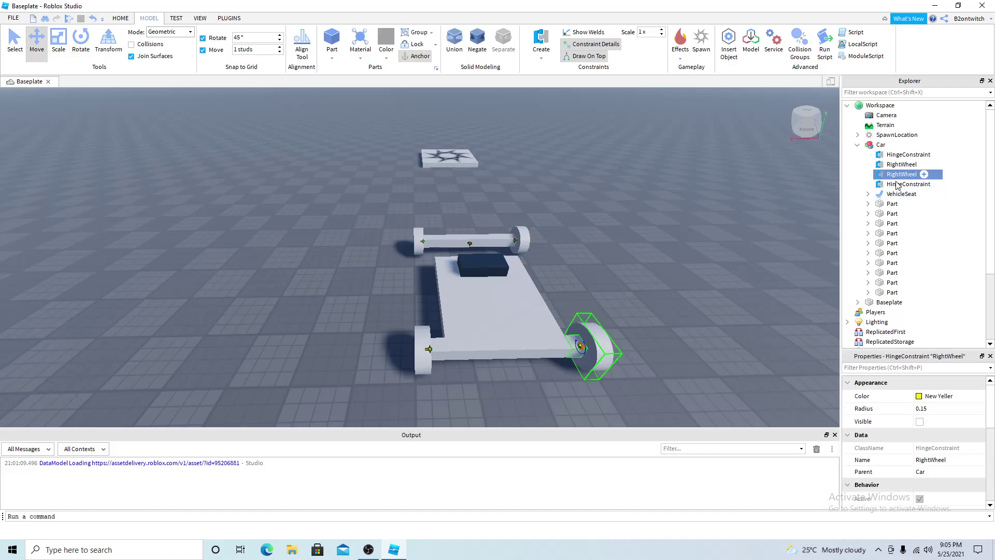
click(954, 460)
click(954, 460)
text(2)
key(Return)
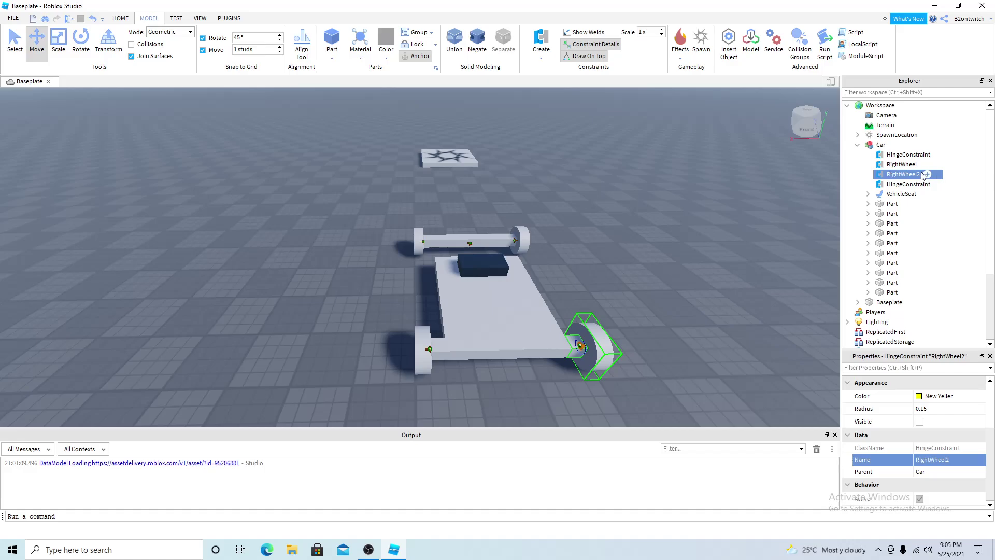
Rename the rear left wheel's HingeConstraint to LeftWheel2
click(907, 185)
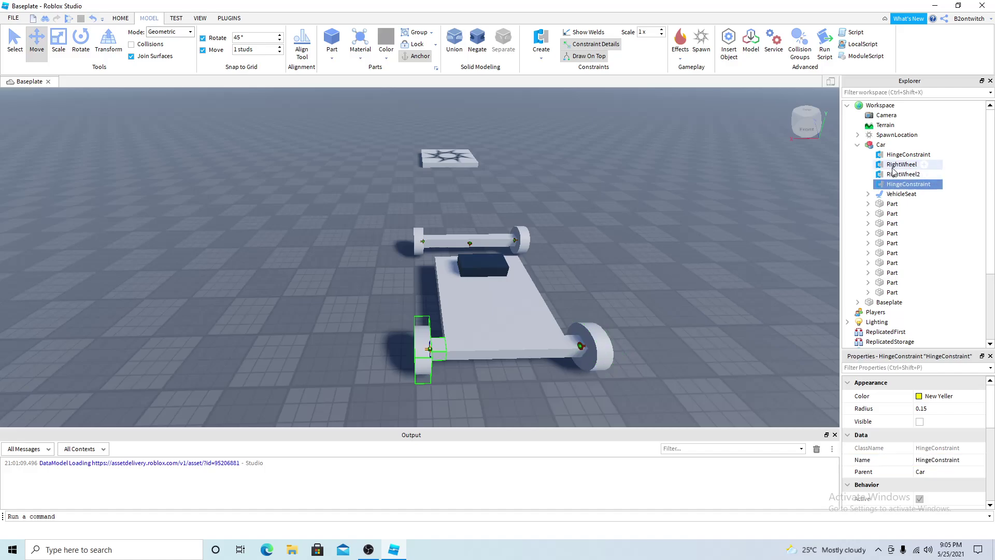
click(938, 459)
text(LeftWheel2)
key(Return)
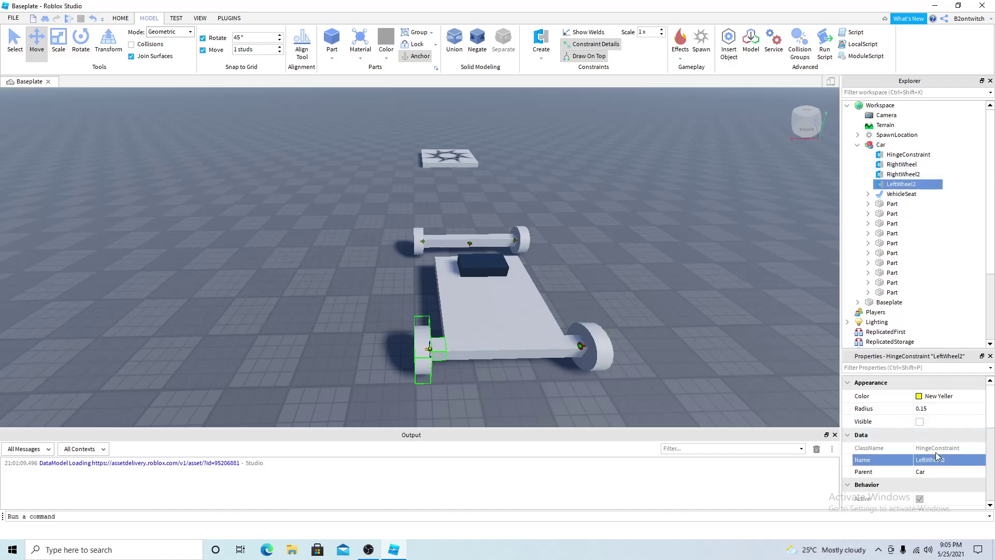
Rename the front left wheel's HingeConstraint to LeftWheel
click(907, 154)
click(949, 460)
text(L)
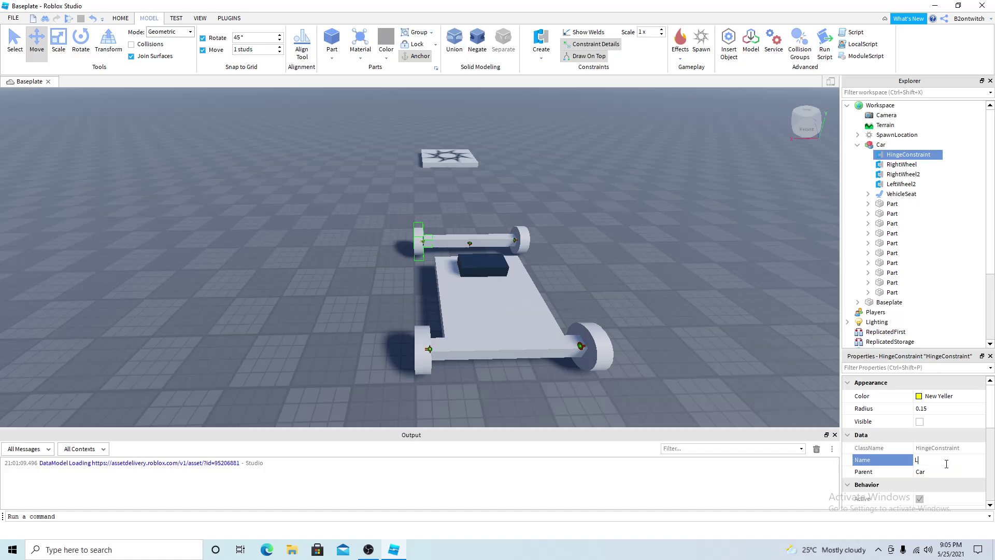
text(eftWheel)
key(Return)
click(699, 280)
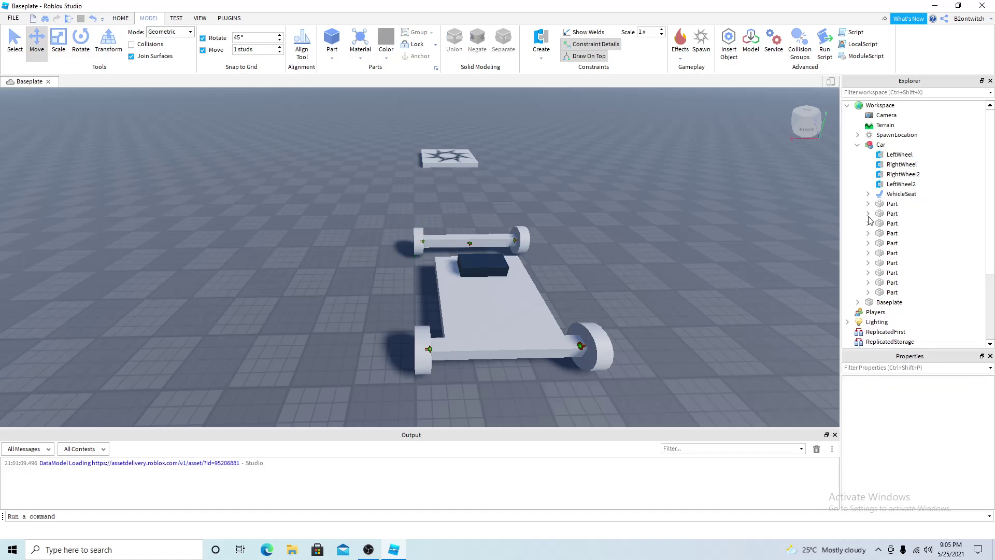
Move the Steer hinge out of its chassis part to sit directly inside the Car model
click(468, 240)
click(468, 240)
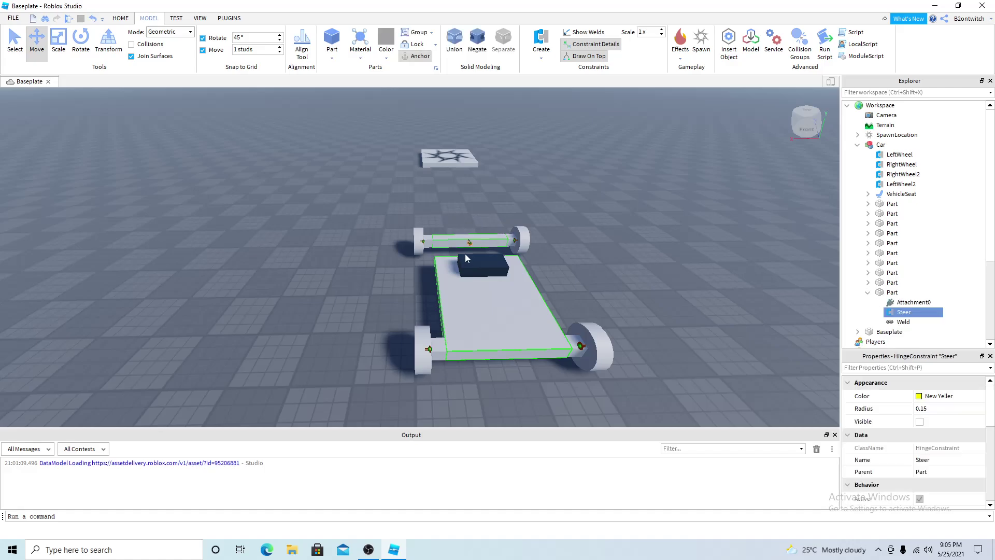
scroll(545, 243, up, 2)
drag(893, 313, 882, 145)
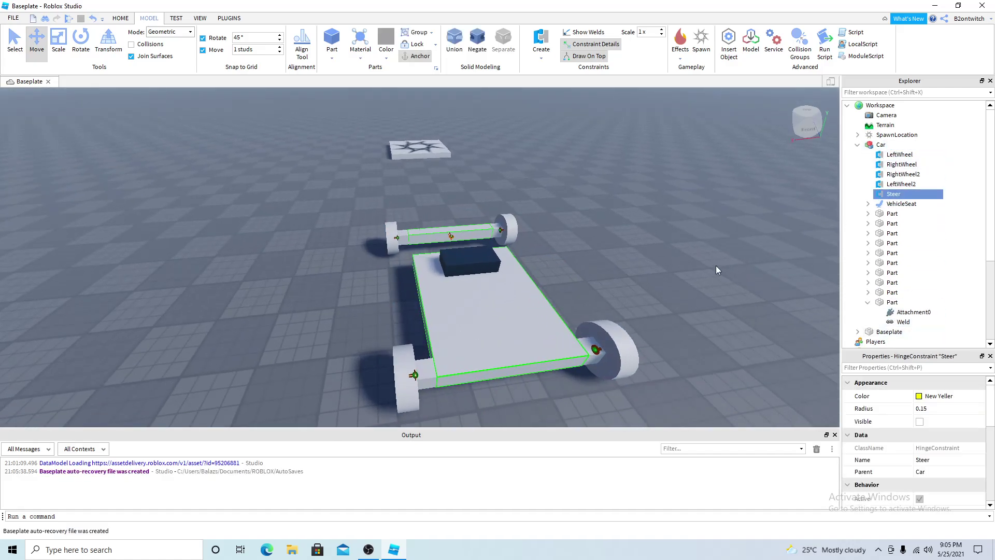
scroll(467, 259, down, 2)
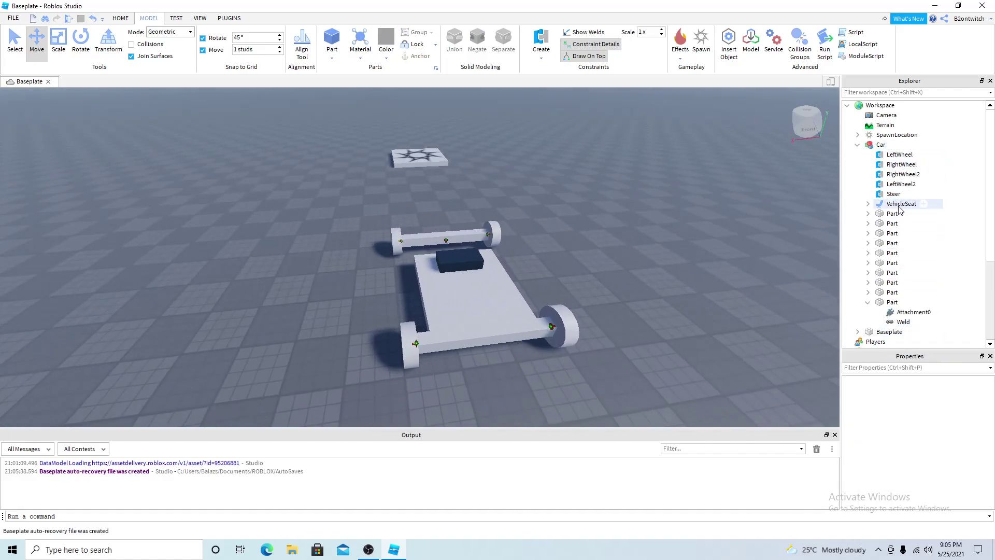
Add a Script inside the VehicleSeat and name it Car Script
click(900, 204)
click(923, 204)
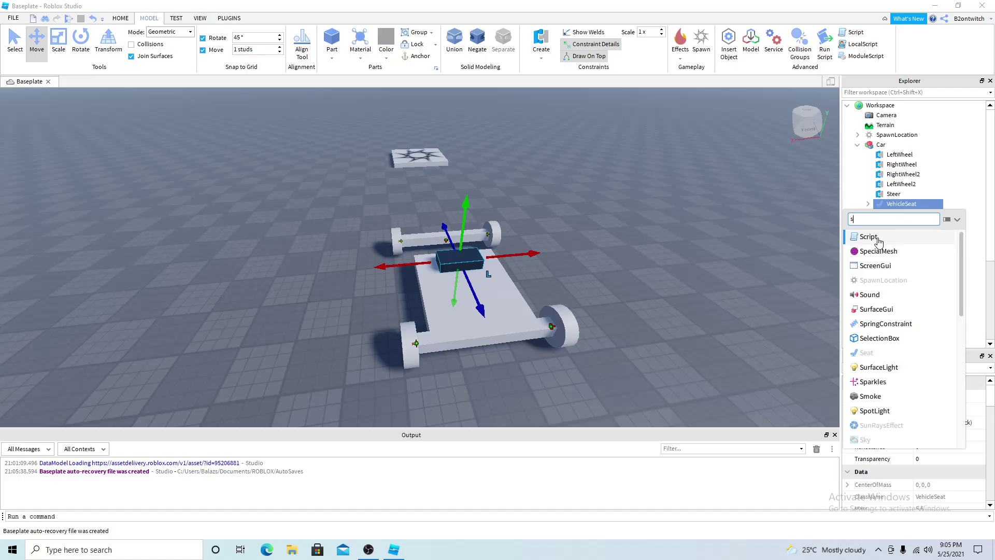
click(876, 237)
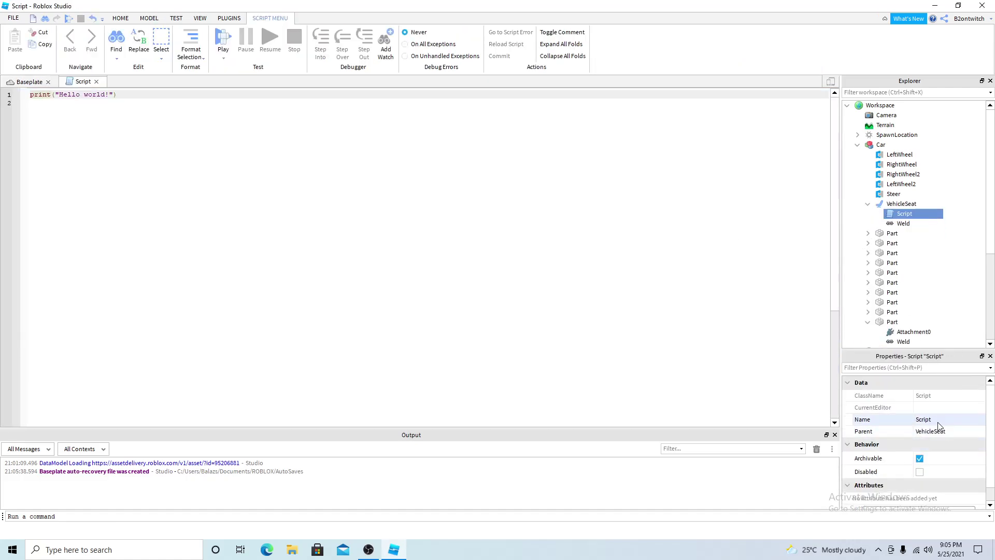
click(939, 419)
text(Car)
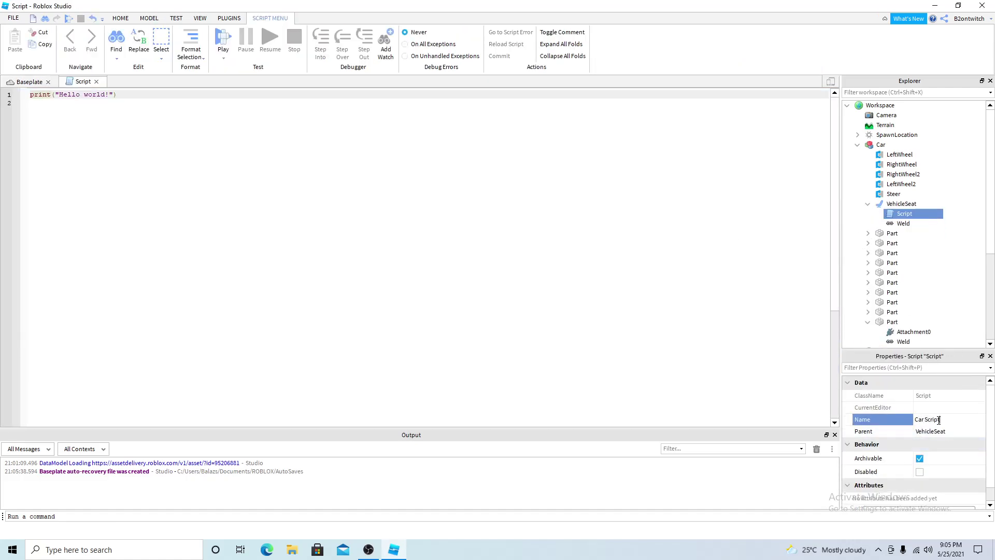
text( Script)
key(Return)
Replace the default print line with a handler opening script.Parent.Changed:Connect(function(property) and closing with end)
drag(129, 114, 79, 89)
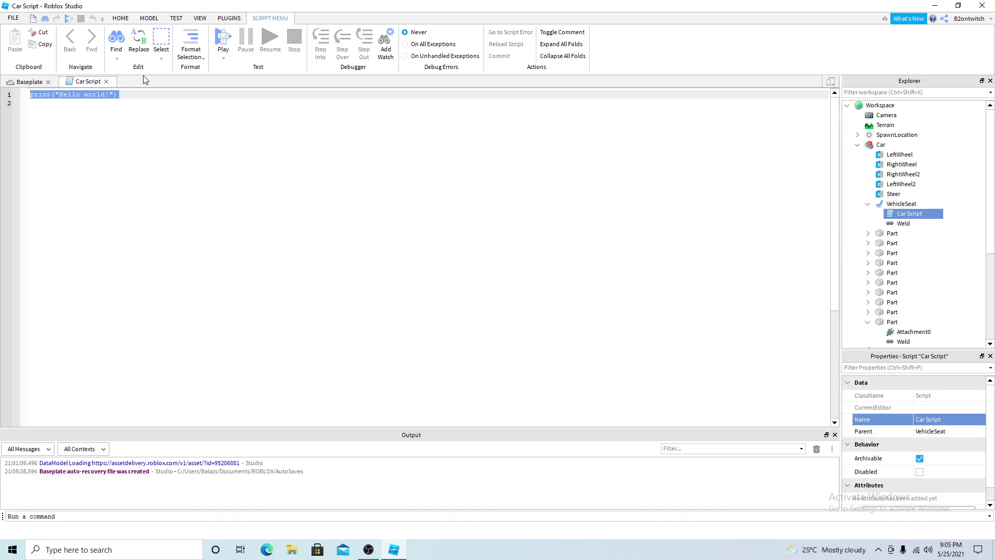
key(BackSpace)
text(s)
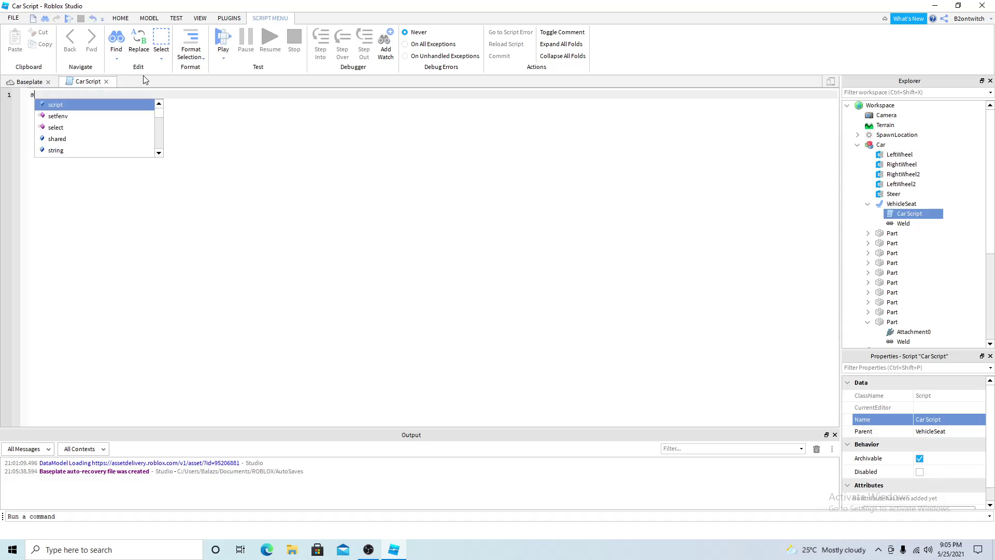
text(cript.Parent.Changed:Co)
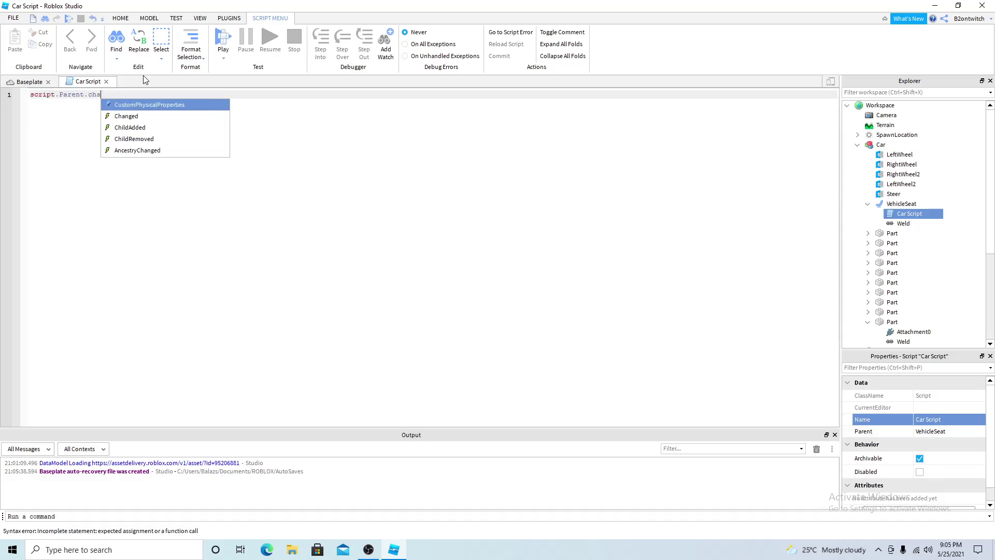
key(Tab)
text((function())
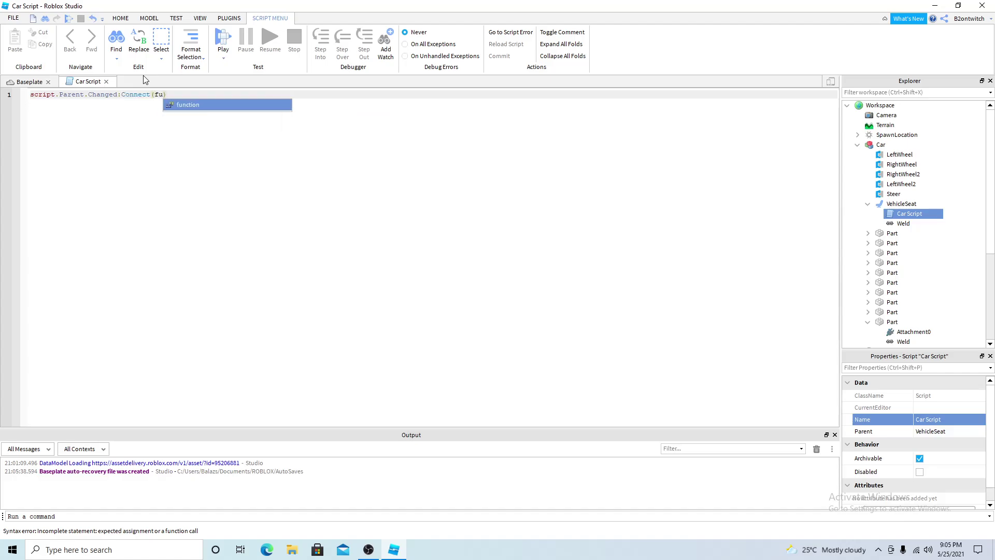
text(property)
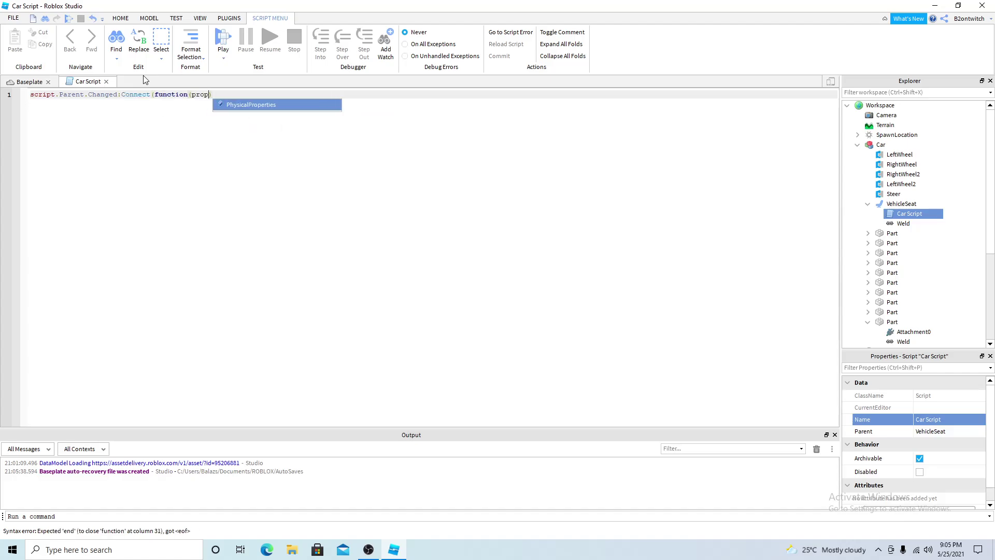
key(Return)
text(if )
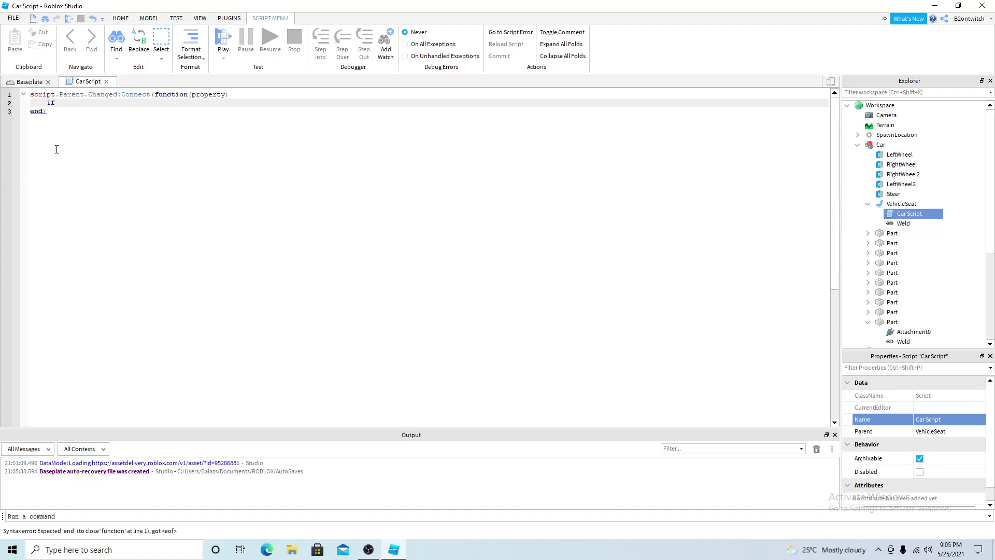
text(pr)
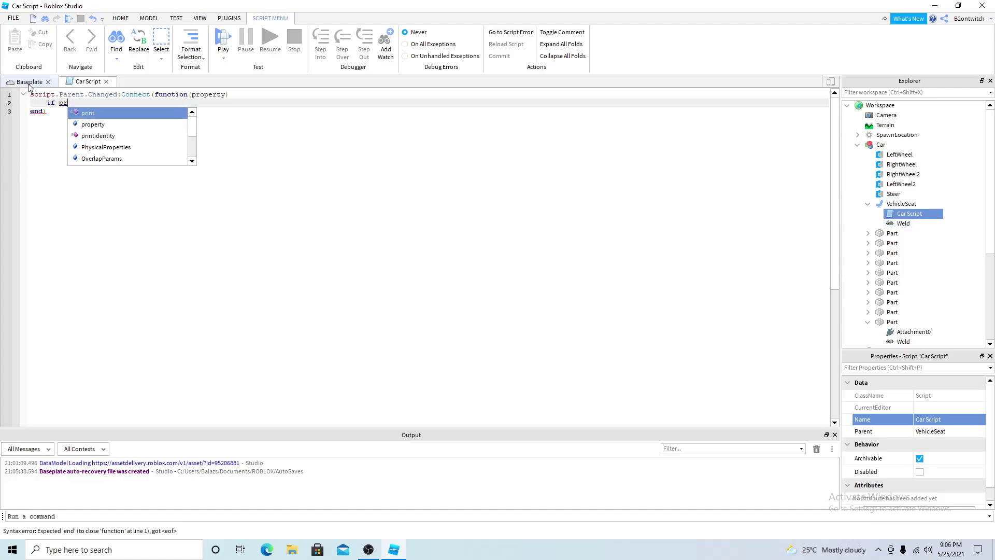
text(operty)
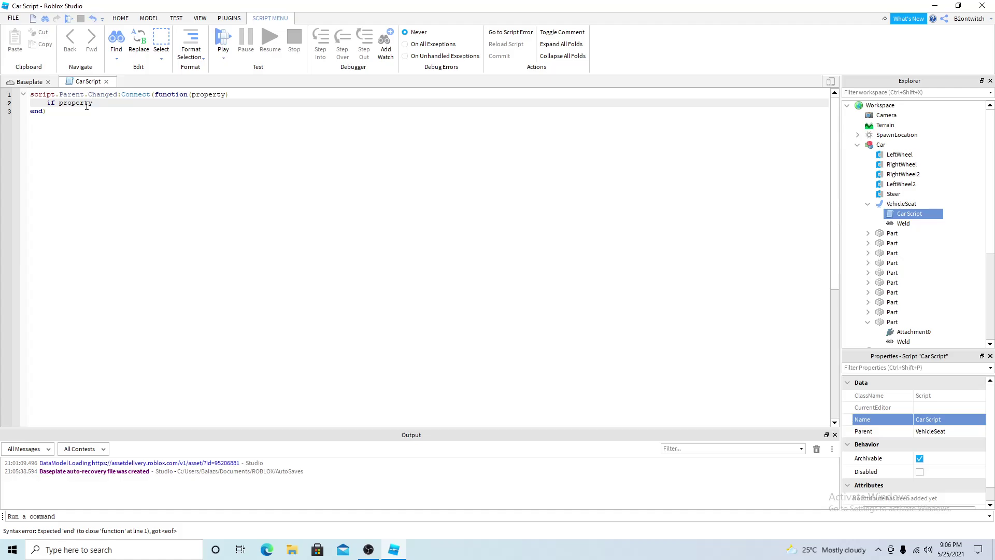
Insert three blank lines above the Changed handler and put the cursor on line 1
click(30, 95)
key(Return)
key(Return)
key(Return)
key(Up)
key(Up)
key(Up)
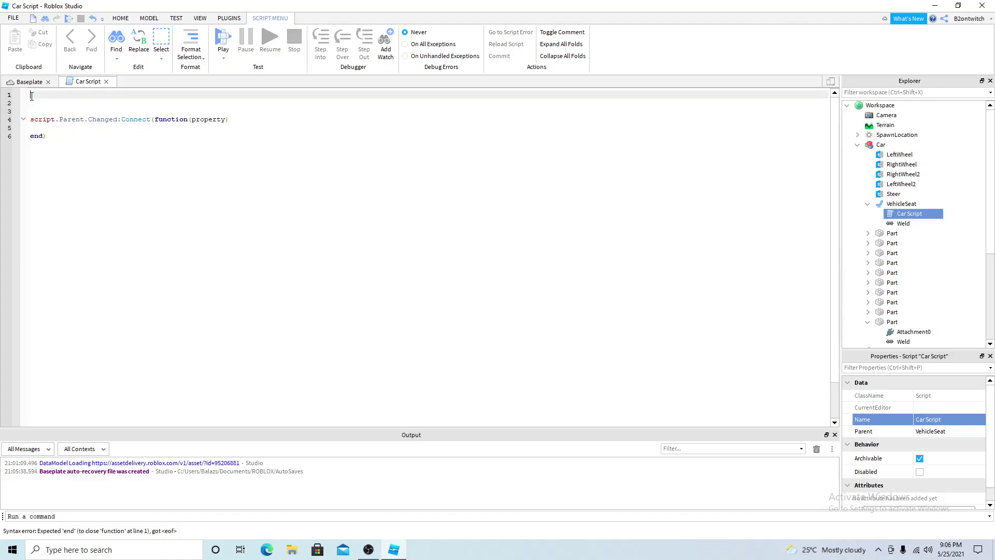
Declare local leftwheel = script.Parent.Parent.LeftWheel on line 1 and local leftwheel2 = script.Parent.Parent.LeftWheel2 on line 2
text(local left)
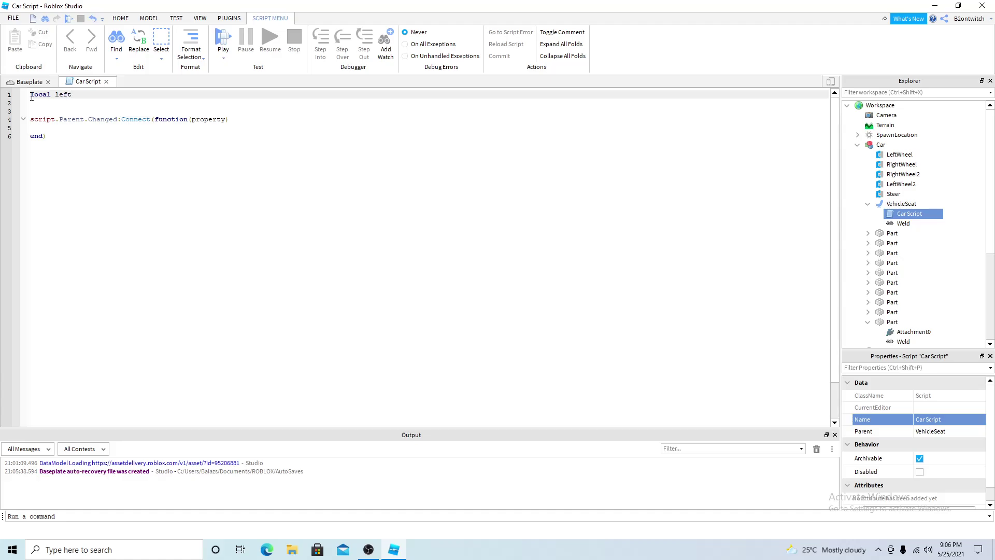
text(wheel = script.Parent.Parent.LeftWheel)
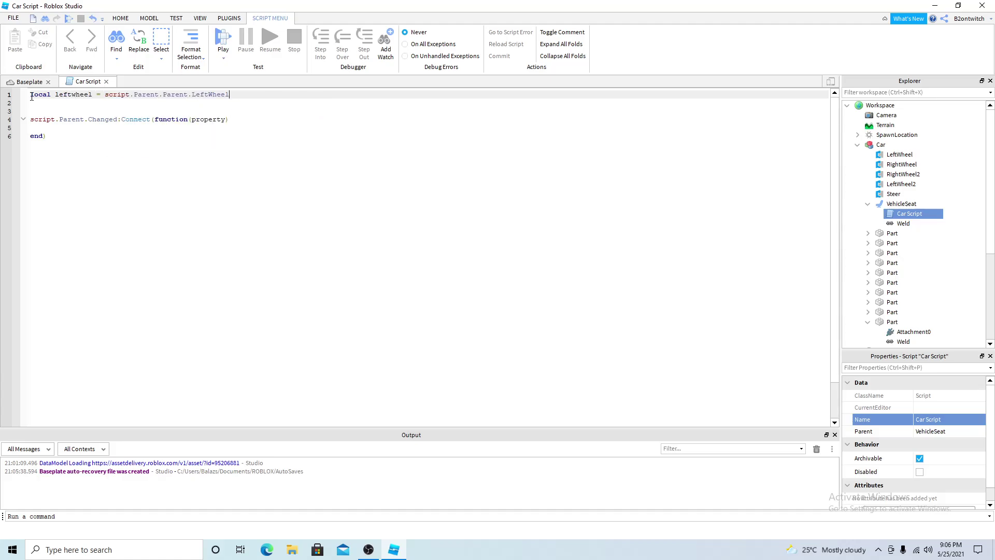
key(Return)
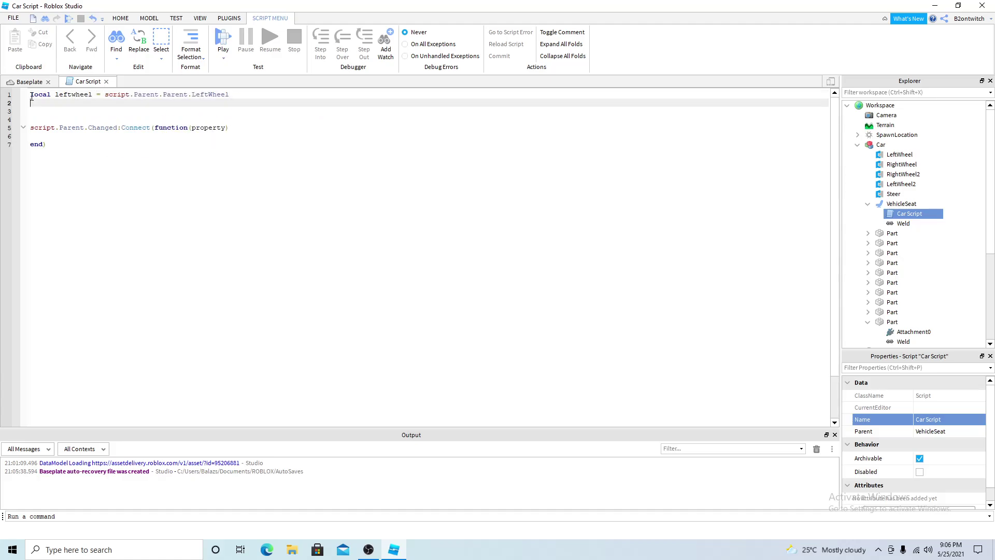
text(local leftwheel2 = script.Parent.Parent.le)
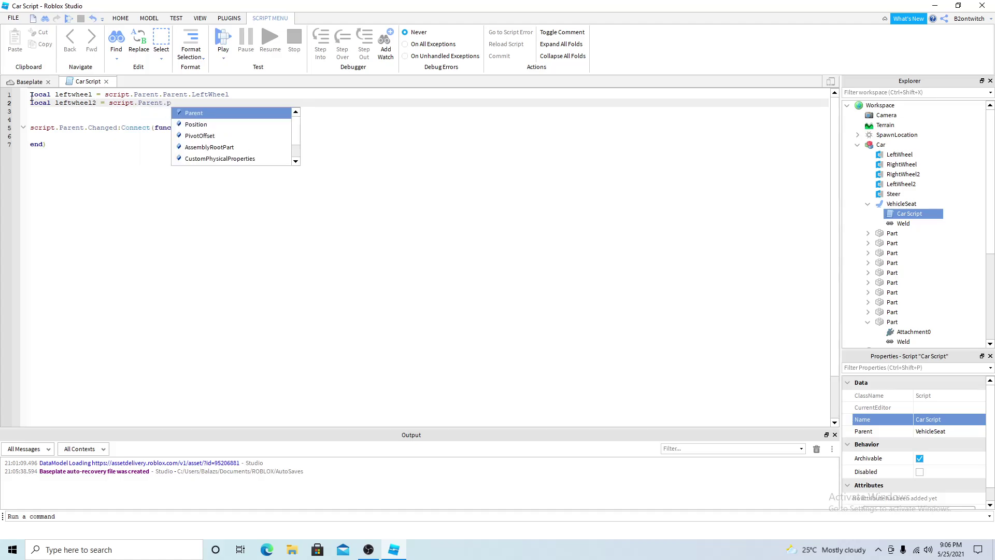
key(Down)
key(Tab)
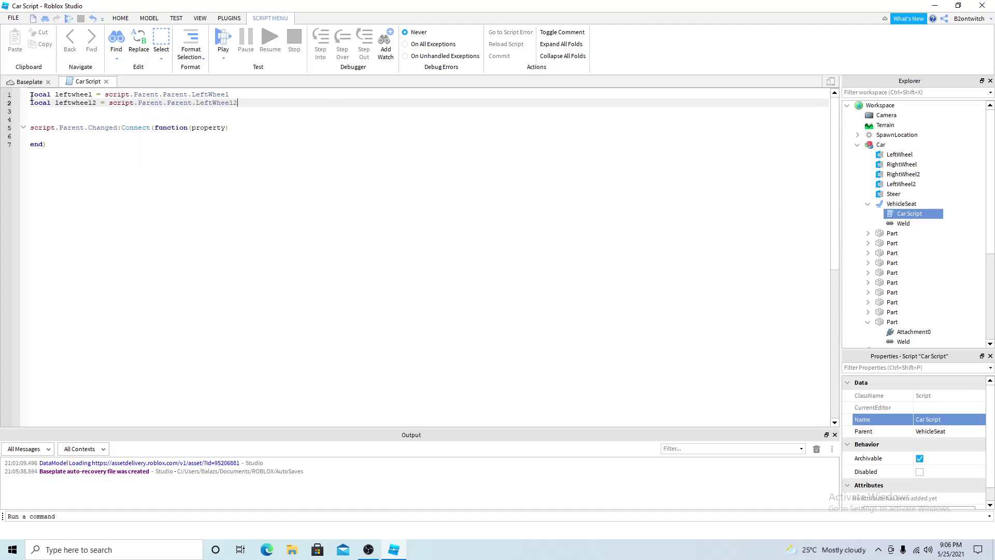
Duplicate both left-wheel declarations on line 3 and rewrite the copies as the single line local rightwheel = script.Parent.Parent.RightWheel
drag(238, 103, 6, 92)
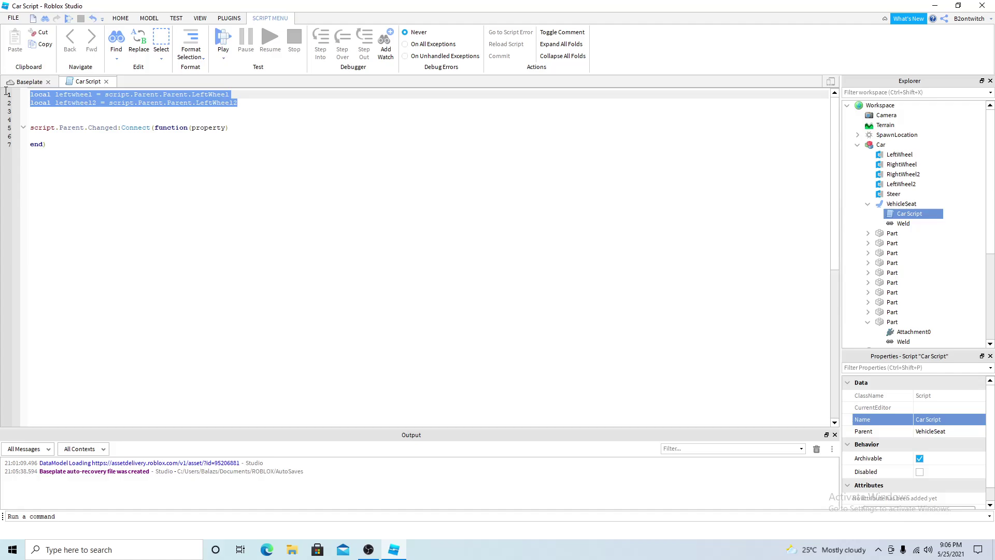
key(ctrl+c)
click(233, 112)
key(ctrl+v)
drag(232, 111, 48, 115)
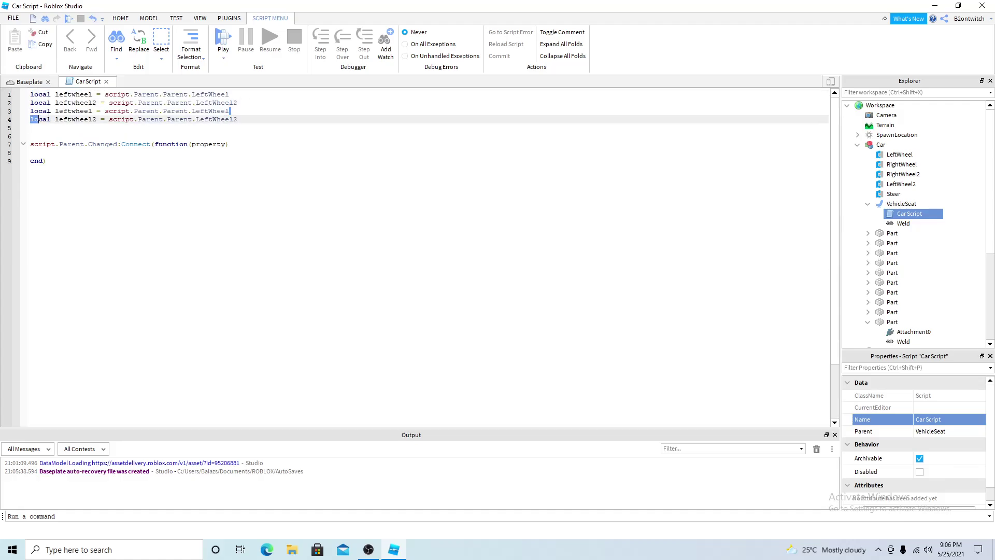
drag(267, 121, 56, 111)
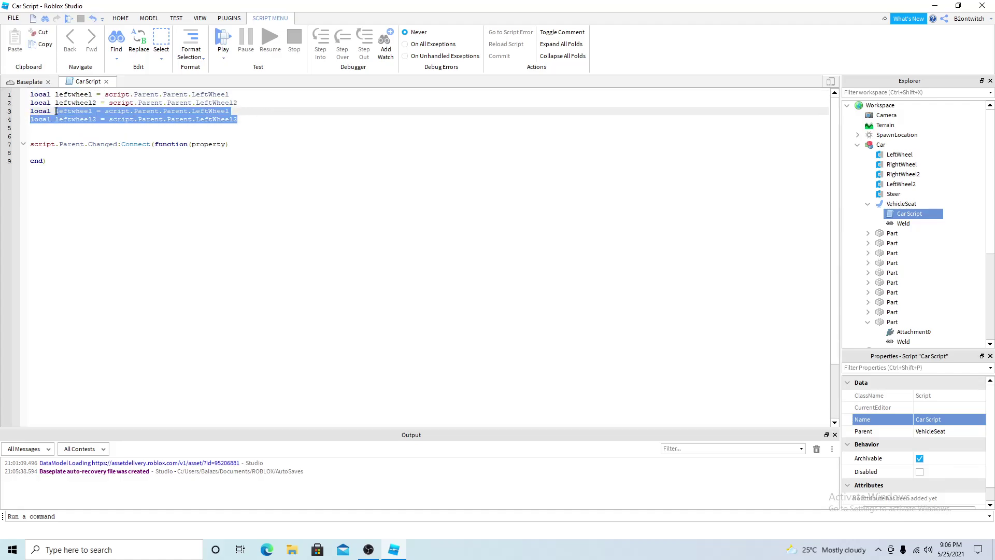
text(rightwheel = script)
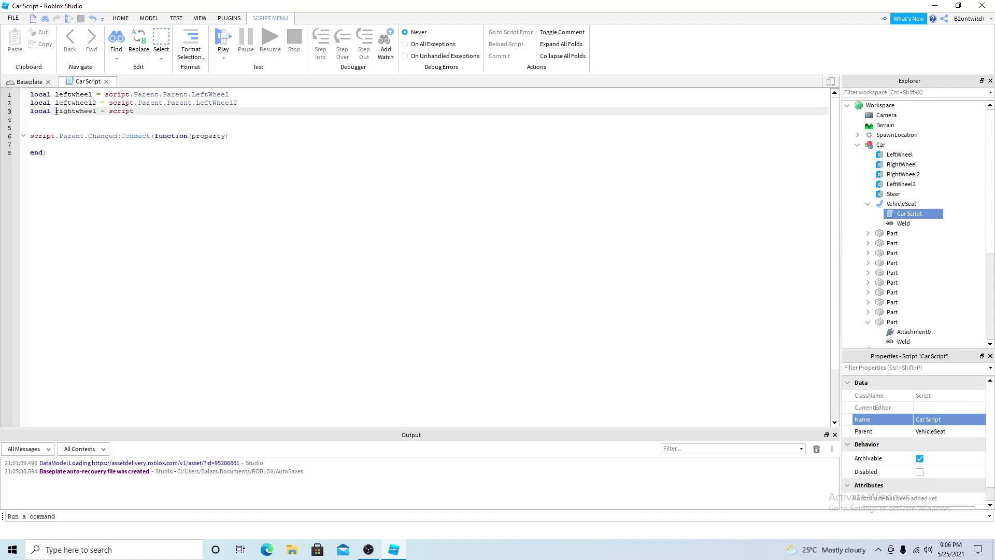
text(.Parent.Parent.RightWheel)
key(Return)
Declare local rightwheel2 = script.Parent.Parent.RightWheel2 on line 4 and start a new line below it
text(local rightwh)
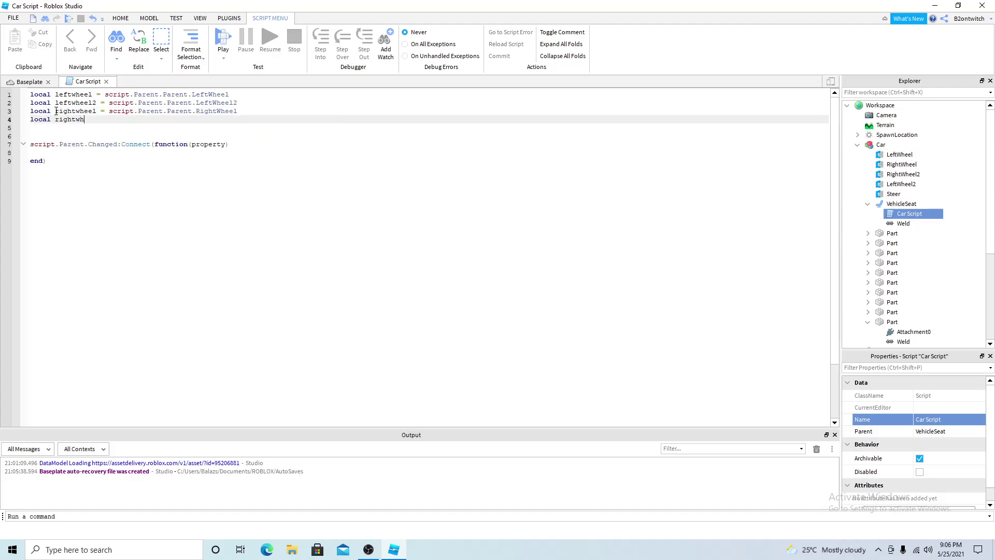
text(eel2 = script.Parent.p)
text(arent.rti)
key(BackSpace)
key(Tab)
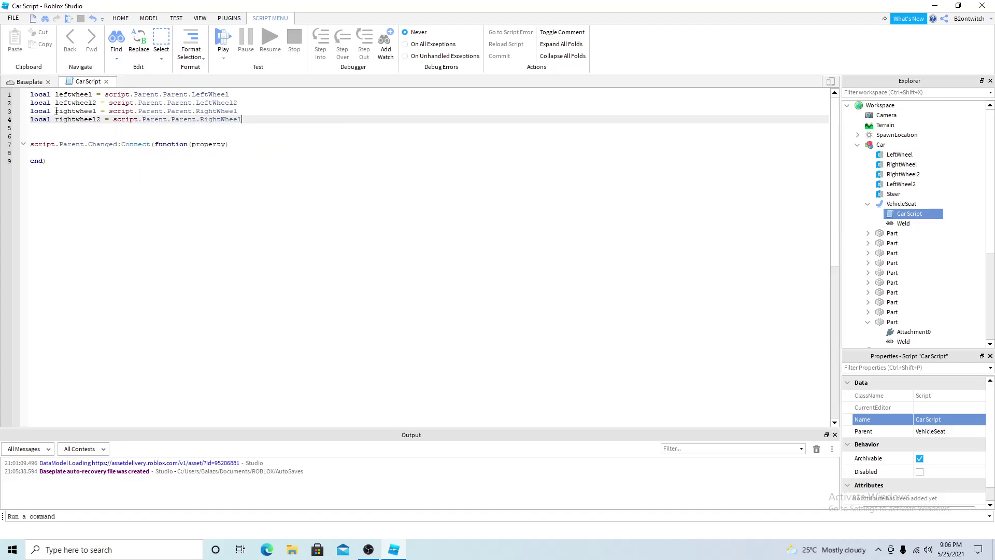
text(12)
key(Tab)
key(Return)
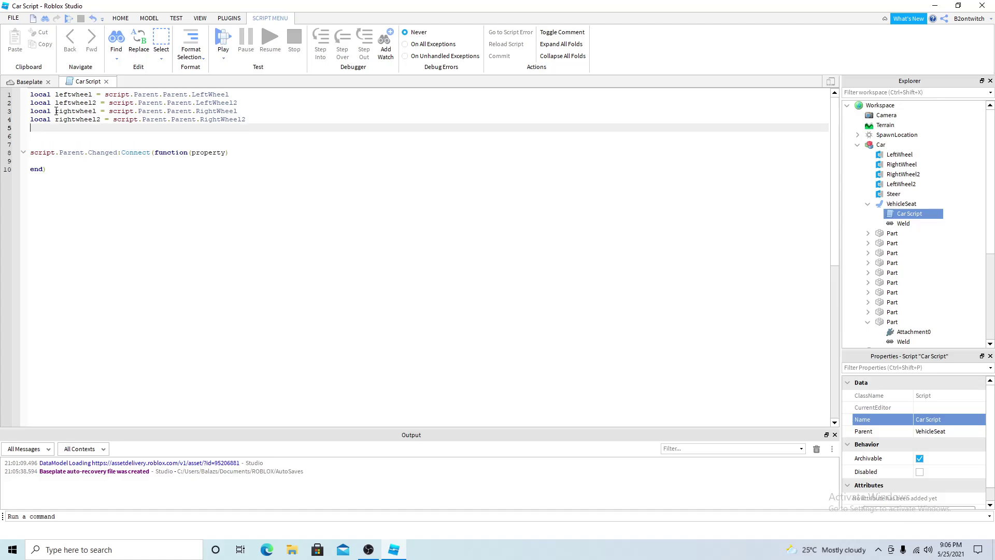
Declare local steer = script.Parent.Parent.Steer on line 5 and remove one blank line above the Changed handler
text(local steer = script.Parent.Parent.Steer)
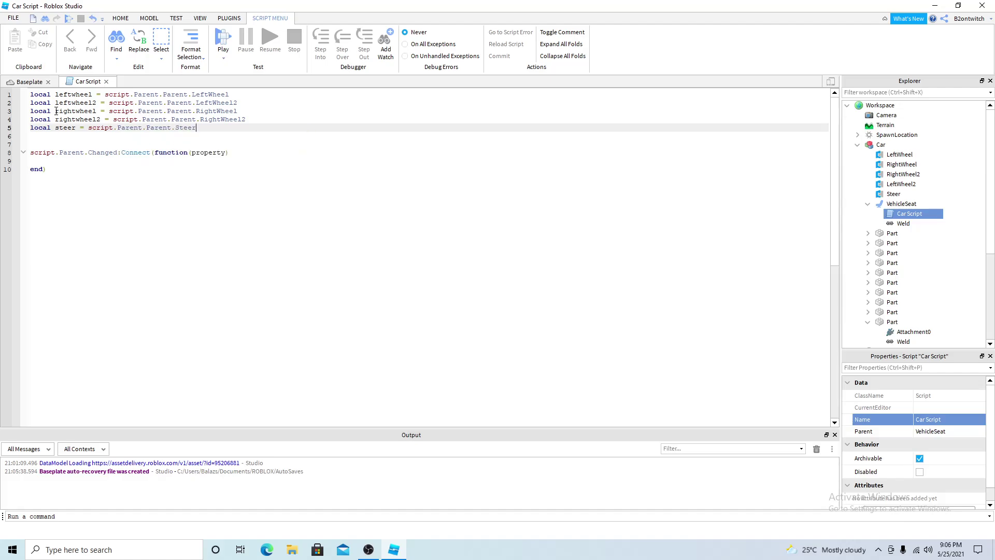
click(33, 143)
key(BackSpace)
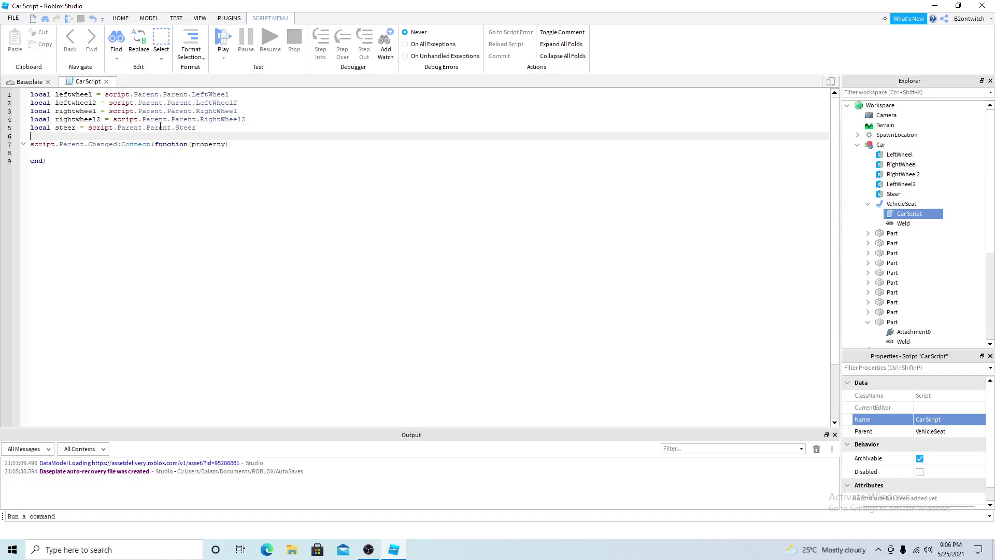
Inside the Changed handler, write leftwheel.AngularVelocity = speed * script.Parent.Throttle
click(170, 155)
text(leftwheel.AngularVelocity =)
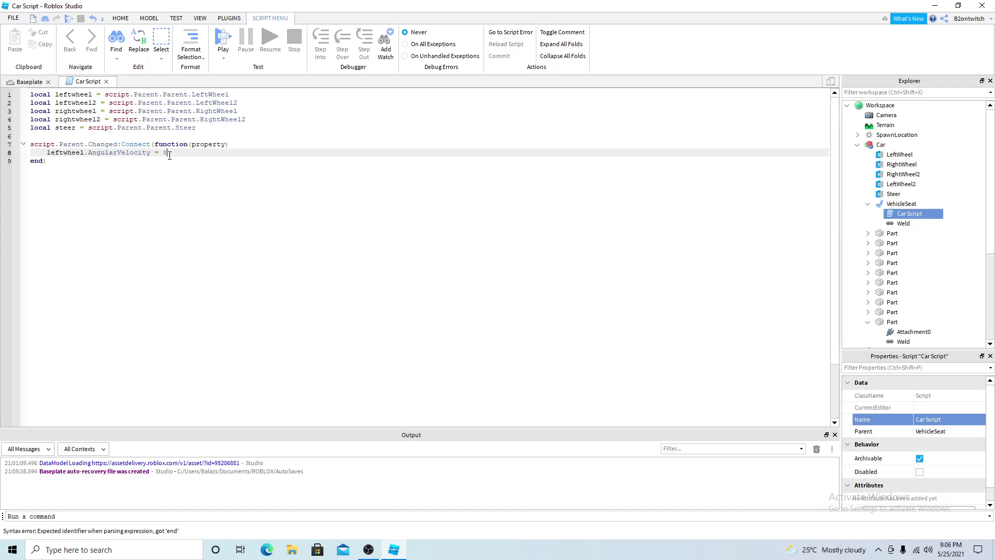
text(speed * script.Parent.th)
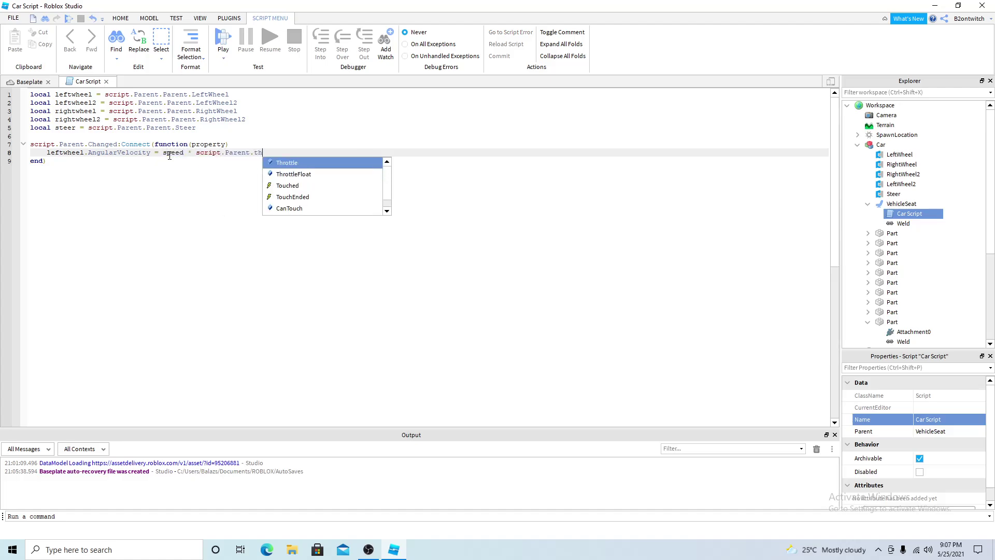
key(Tab)
Duplicate the leftwheel velocity line, change the copy to leftwheel2, add an empty line below and copy both velocity lines
drag(288, 154, 32, 156)
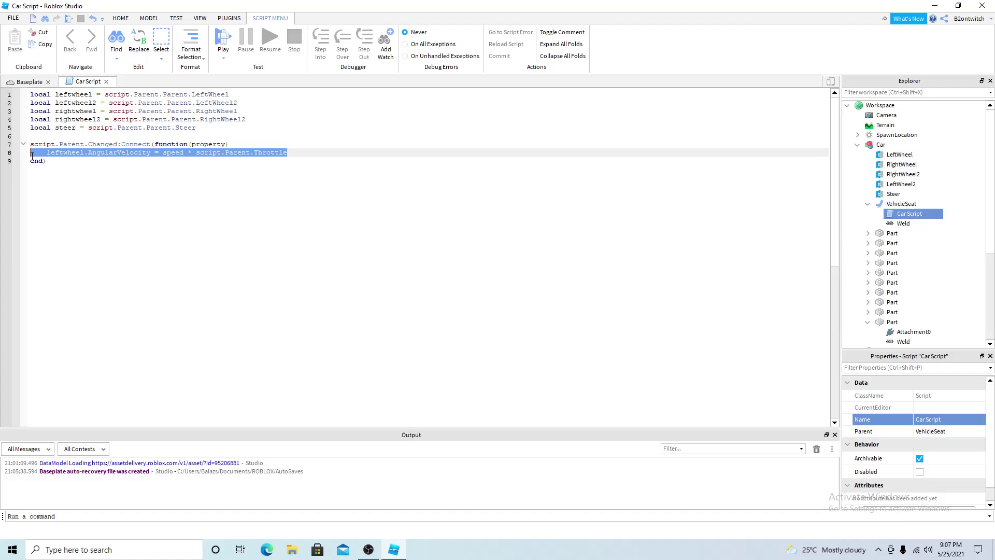
click(306, 153)
key(Return)
key(ctrl+v)
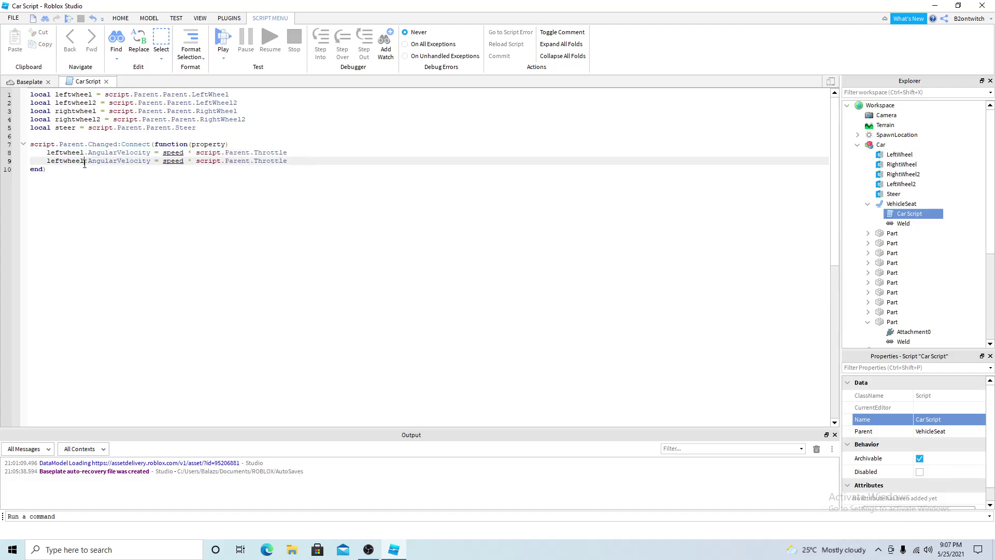
click(85, 161)
text(2)
key(Return)
drag(291, 161, 30, 153)
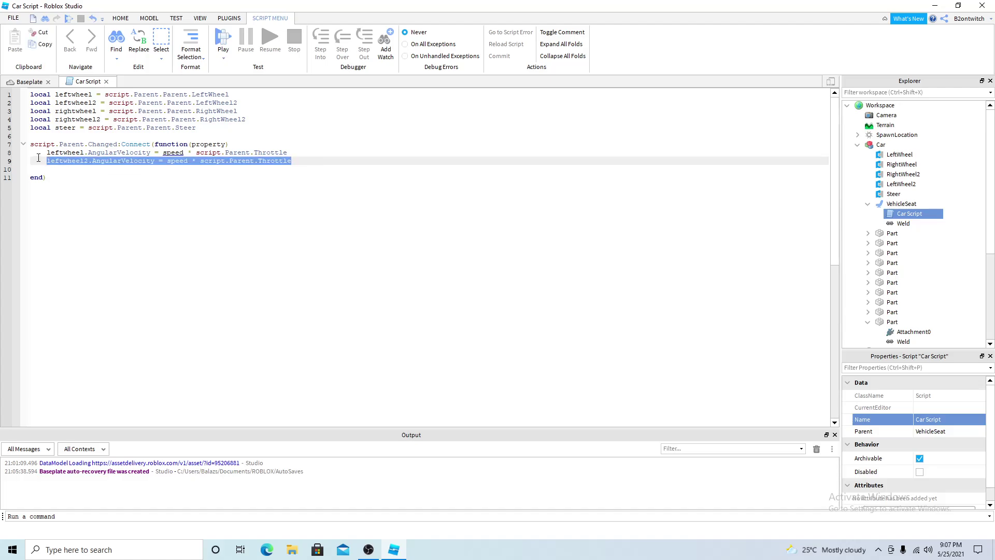
key(ctrl+c)
click(72, 177)
key(ctrl+v)
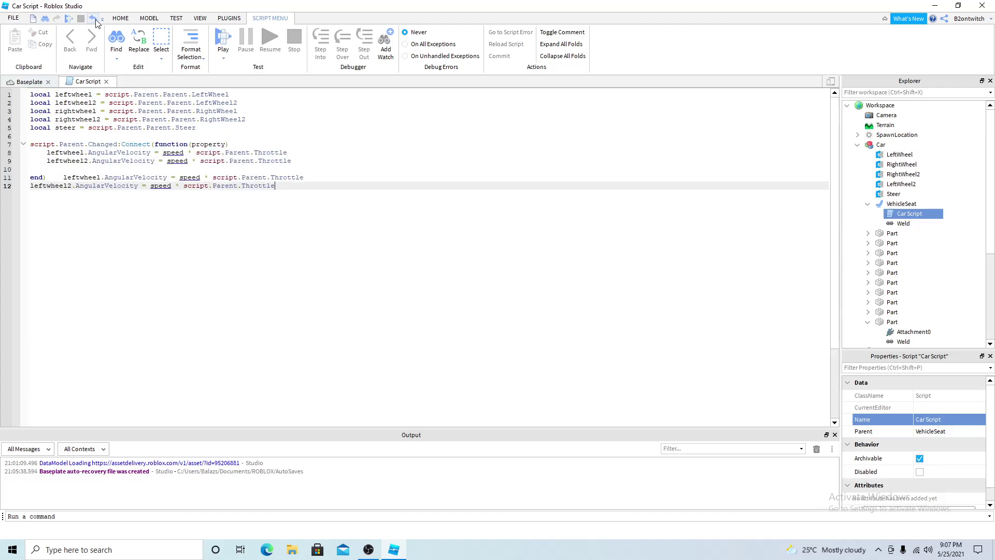
key(ctrl+z)
key(ctrl+z)
Paste the two velocity lines on the empty line in the handler and change the copies to rightwheel and rightwheel2
click(59, 172)
key(ctrl+v)
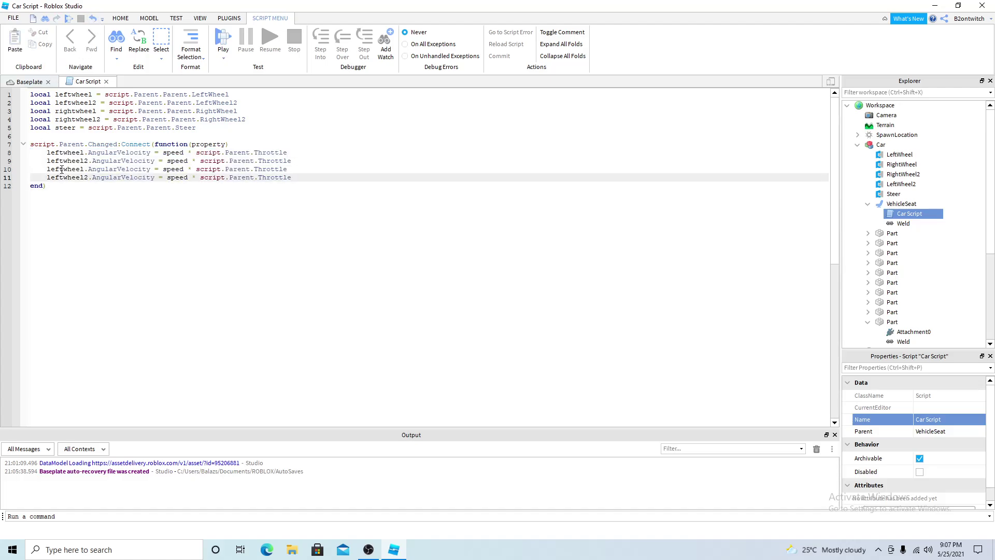
double_click(51, 169)
text(righht)
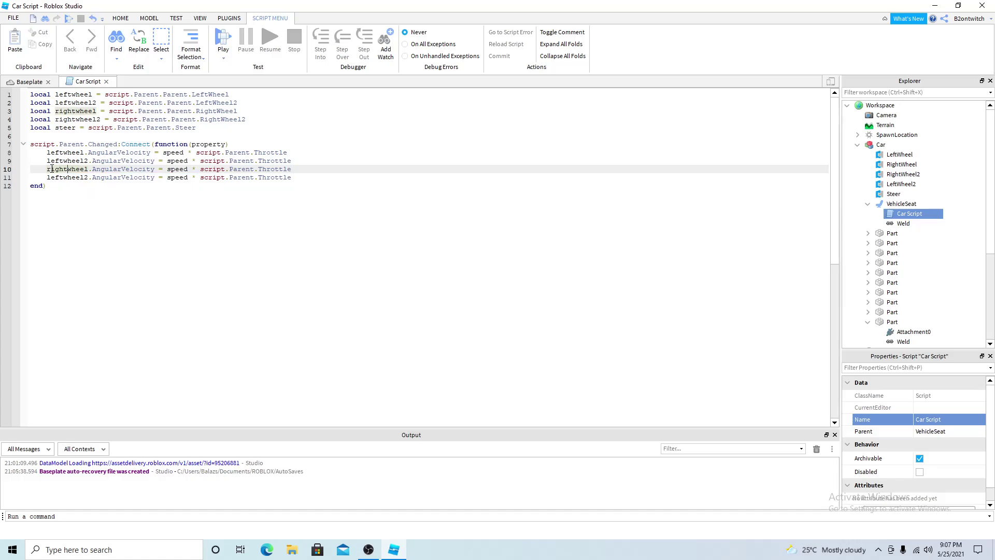
drag(63, 178, 47, 178)
text(right)
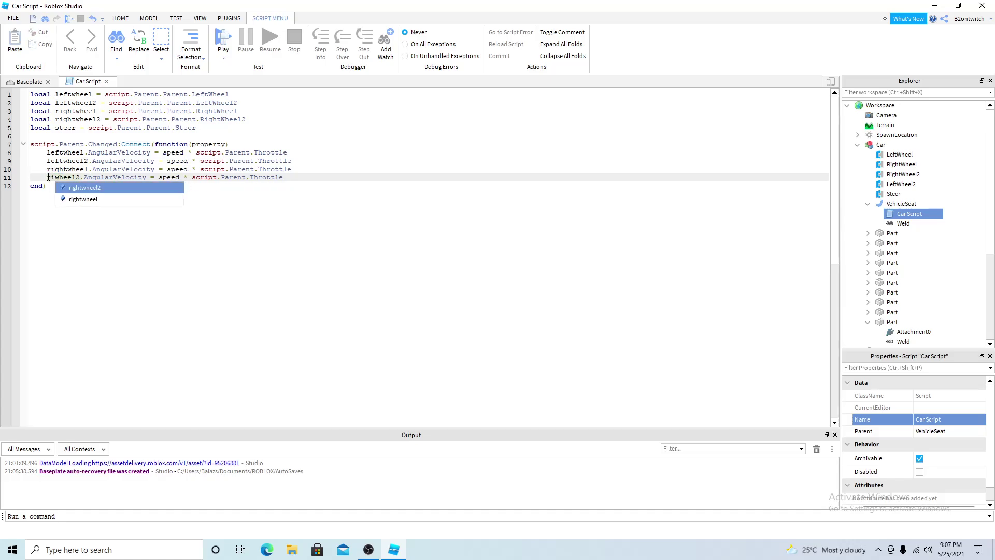
Negate script.Parent.Throttle with a minus sign in the rightwheel and rightwheel2 velocity lines
click(205, 177)
text(-)
click(201, 169)
text(-)
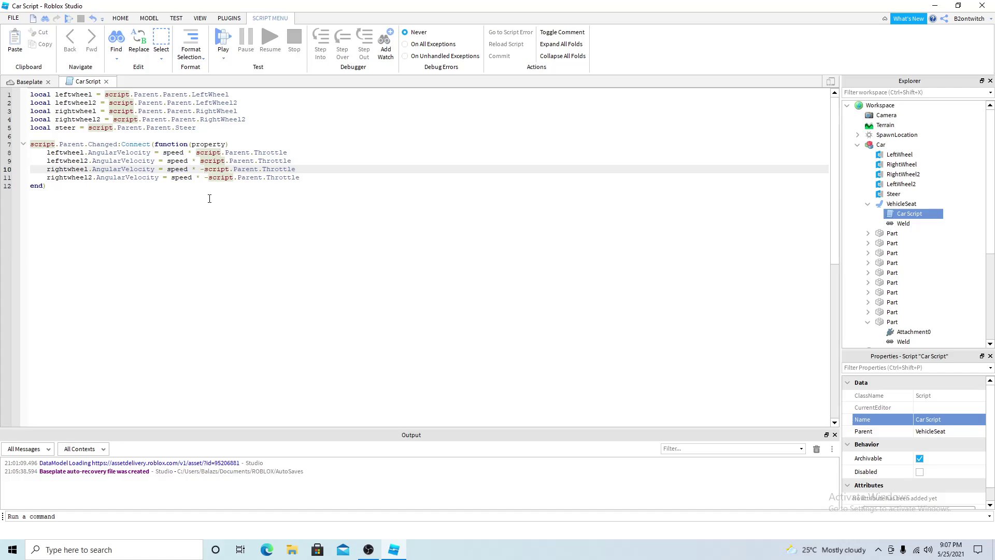
Add local speed = 80 between the steer declaration and the Changed handler, separated by a blank line
key(Up)
key(Up)
key(Up)
key(Up)
key(Up)
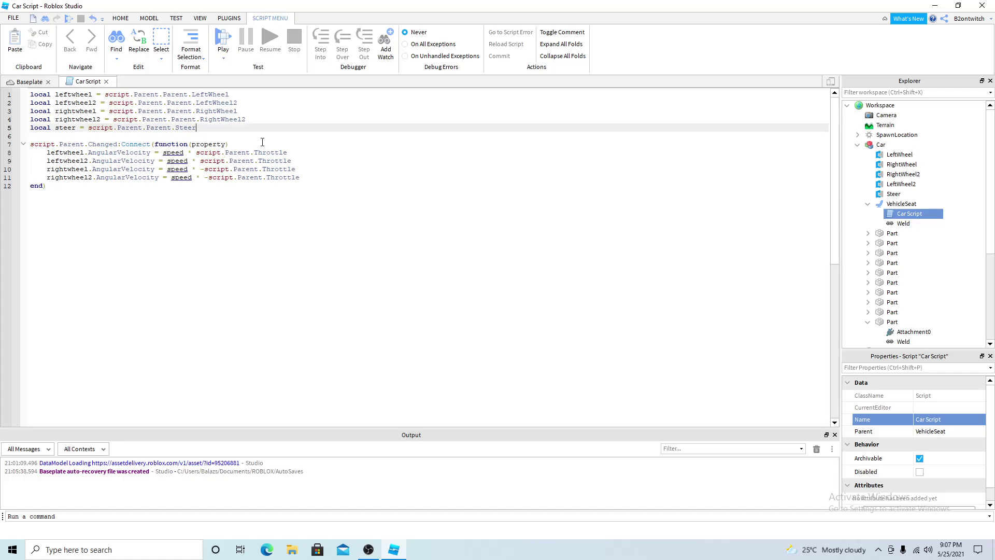
key(Return)
key(Return)
text(local speed = 80)
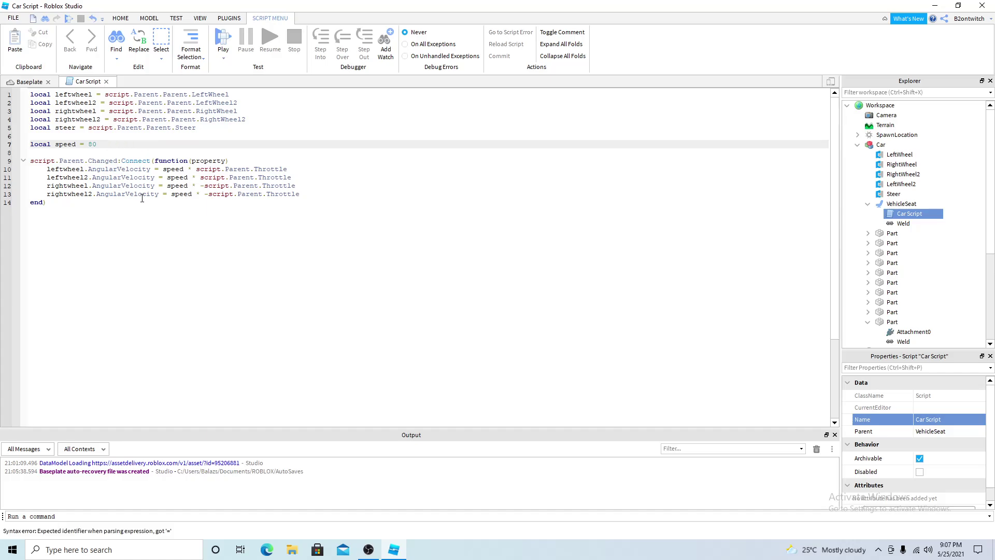
After the rightwheel2 velocity line, add steer.TargetAngle = 15 * script.Parent.Steer inside the handler
click(311, 189)
key(Return)
text(steer.TargetAngle = 15 *)
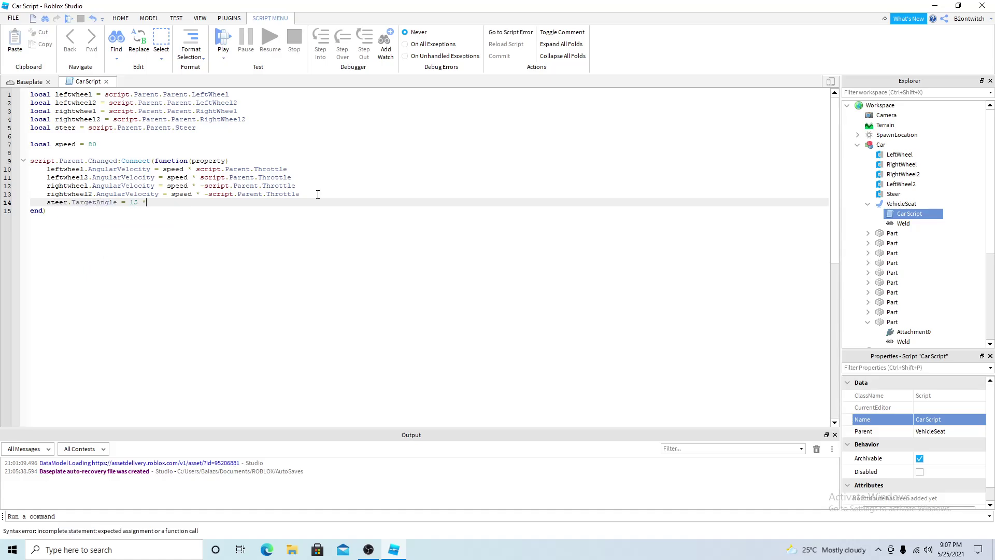
text(.Parent.Steer)
click(154, 202)
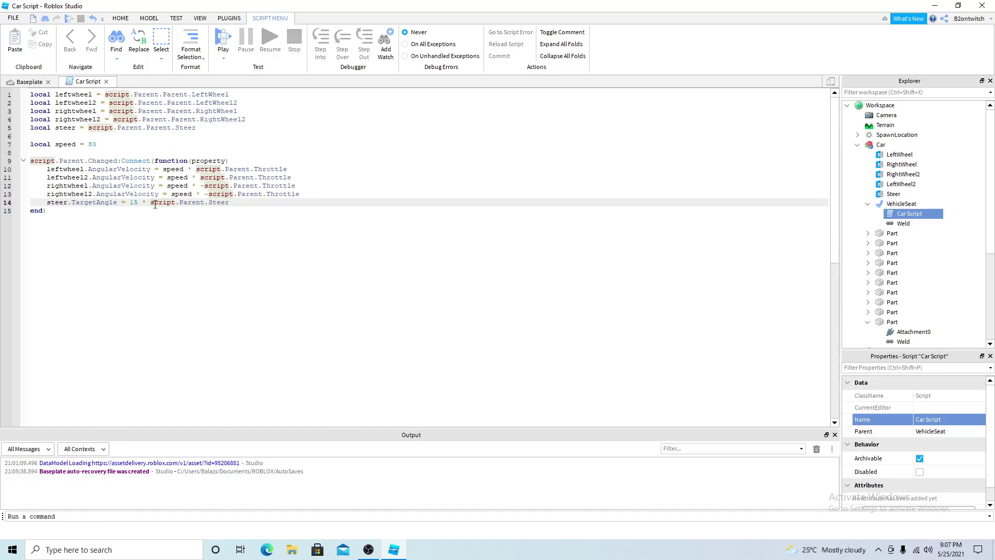
Close the Car Script to return to the Baseplate scene, and collapse the Car model's hierarchy
click(17, 82)
click(107, 82)
click(219, 216)
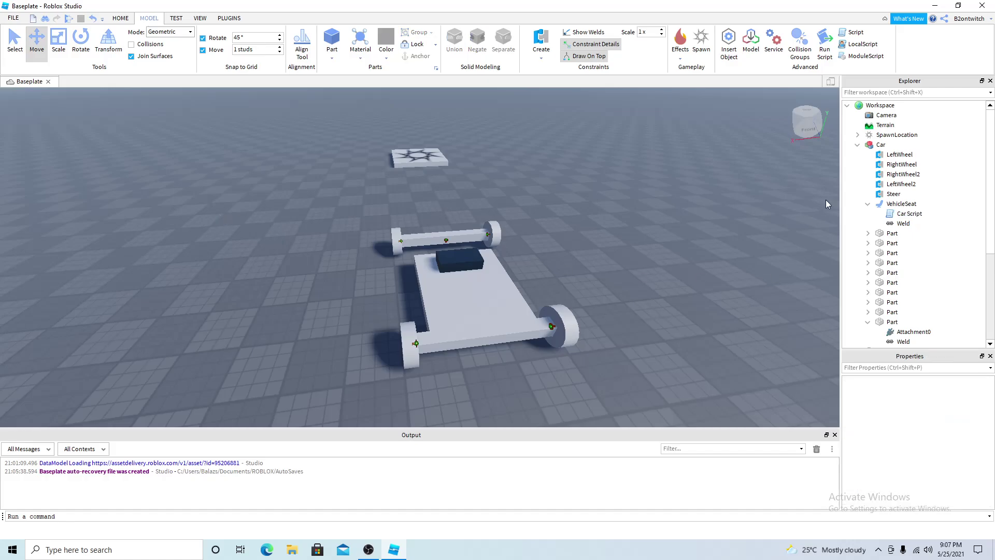
click(858, 145)
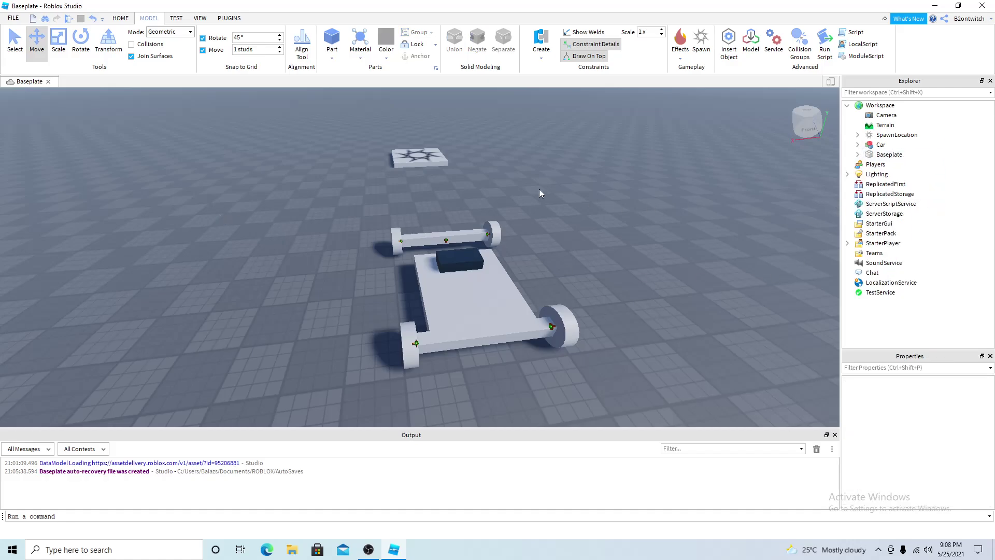
Play-test the place with Play Here, drive the car forward from its seat, and stop the test
right_drag(539, 194, 370, 113)
click(119, 20)
click(450, 51)
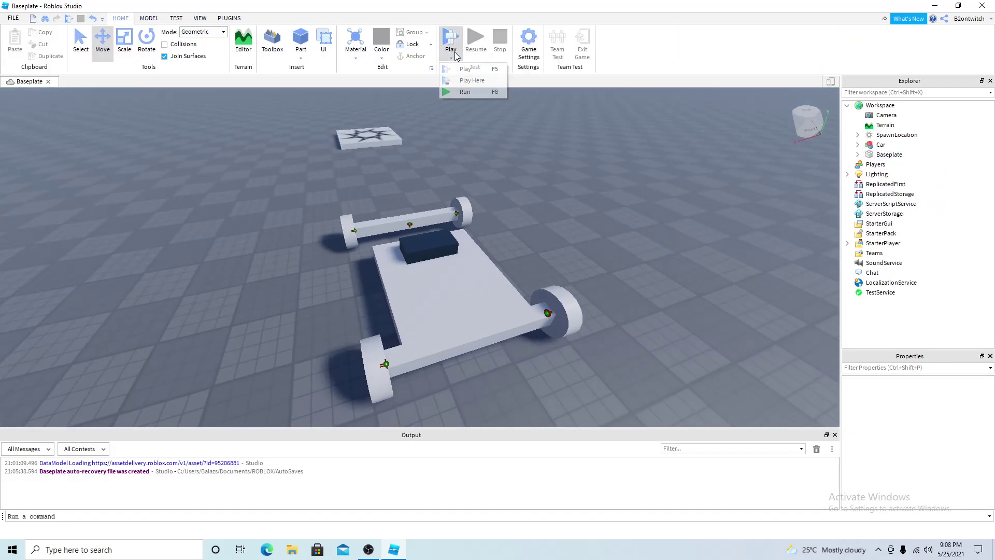
click(467, 81)
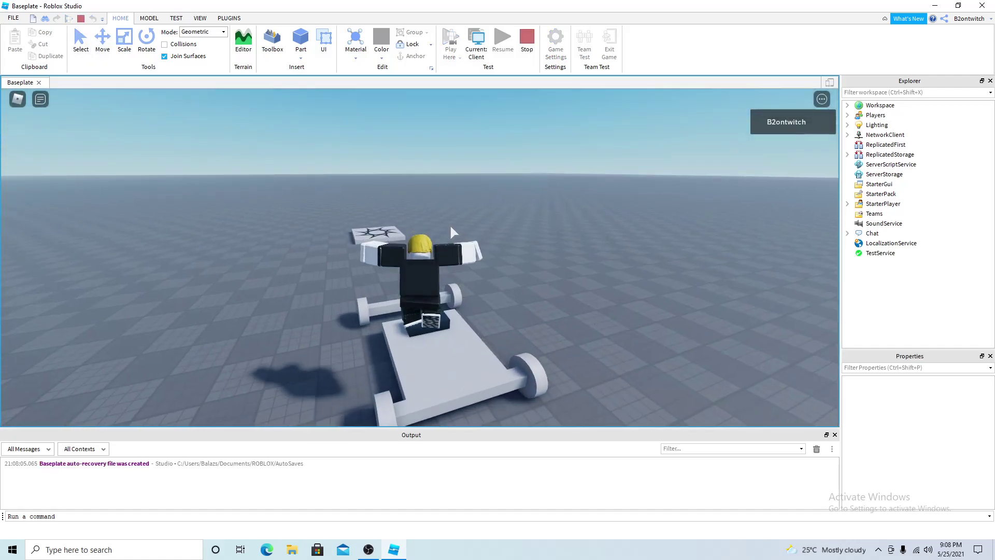
key(w)
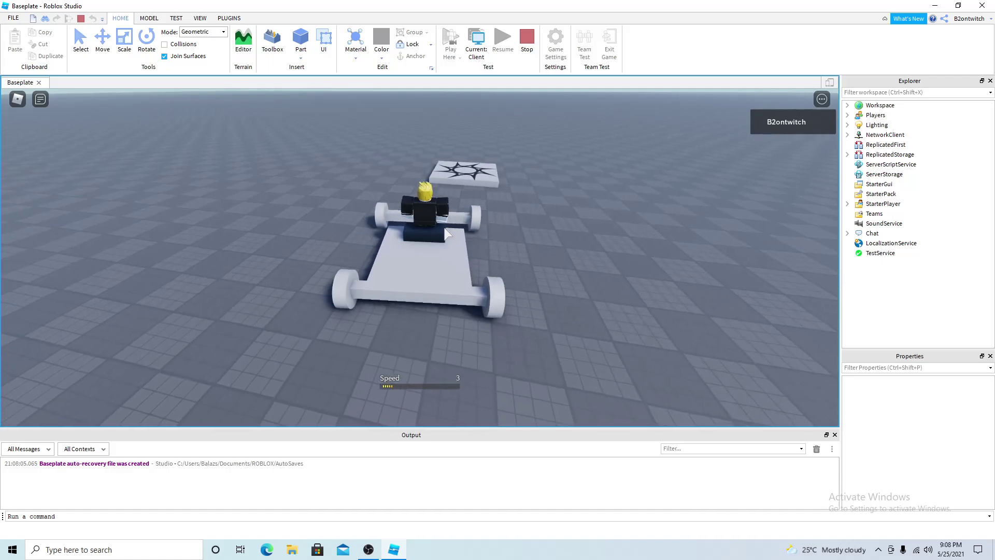
click(527, 49)
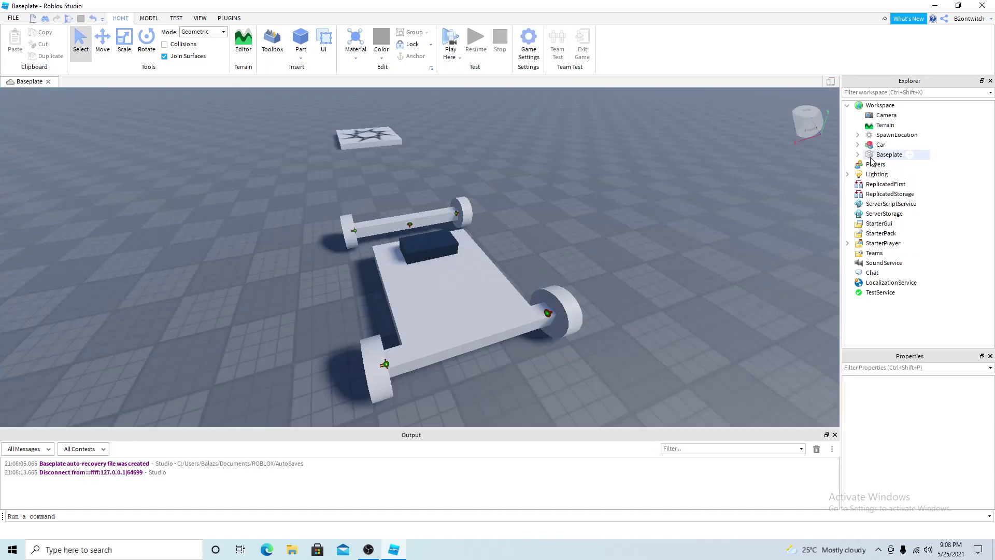
In the Car Script, negate the steering input so the line reads steer.TargetAngle = 15 * -script.Parent.Steer
click(858, 145)
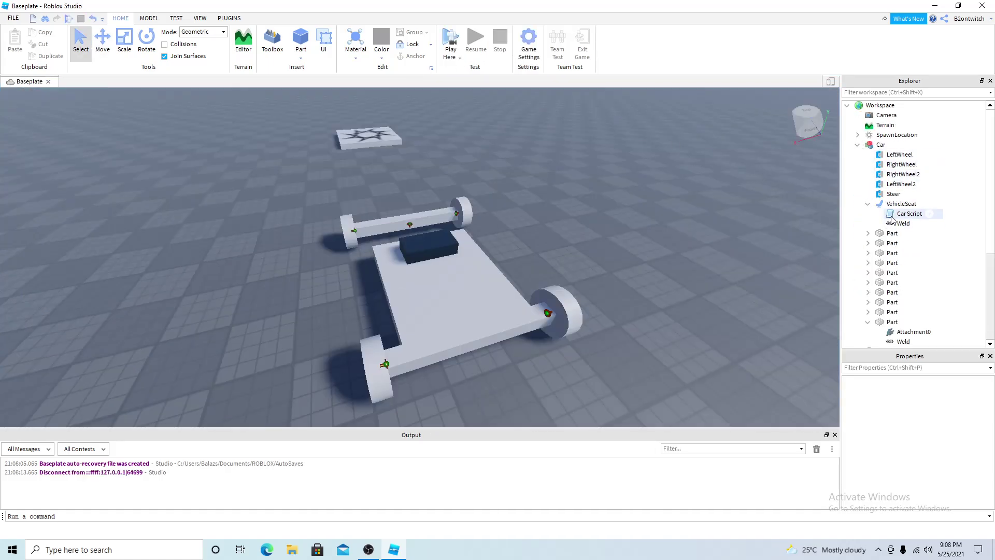
double_click(893, 215)
click(156, 203)
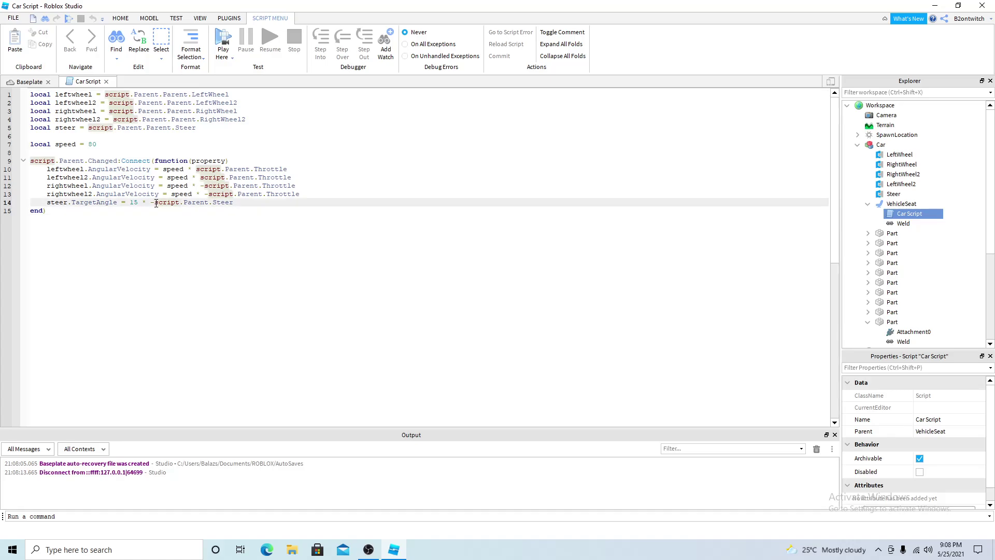
Play-test the reversed steering by driving the car from its seat, stop the test, and return to the Car Script
click(222, 49)
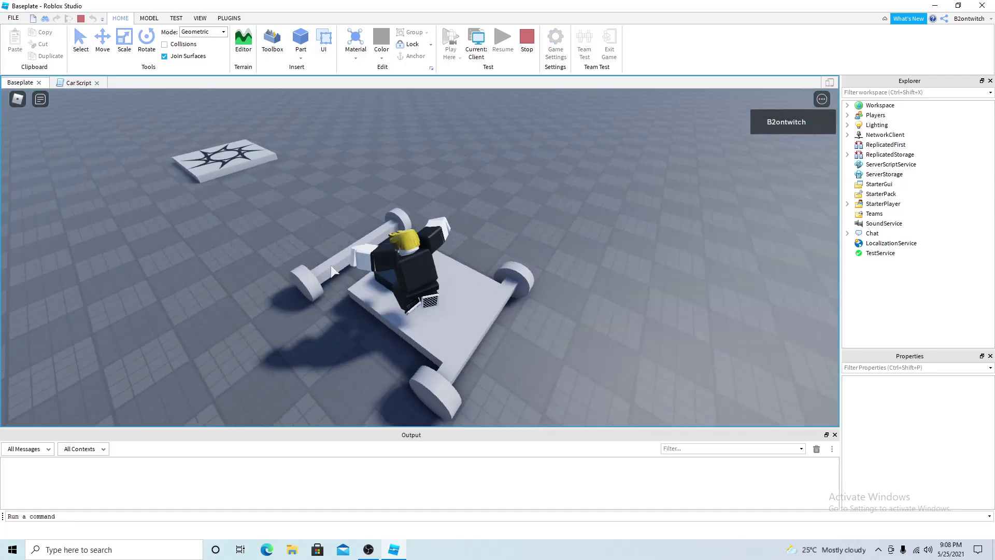
key(w)
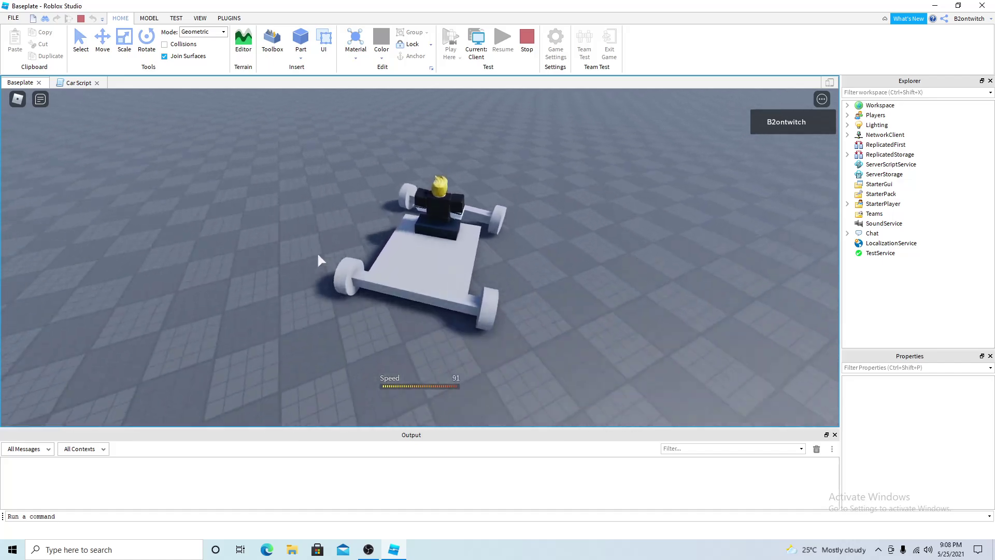
click(527, 39)
click(78, 83)
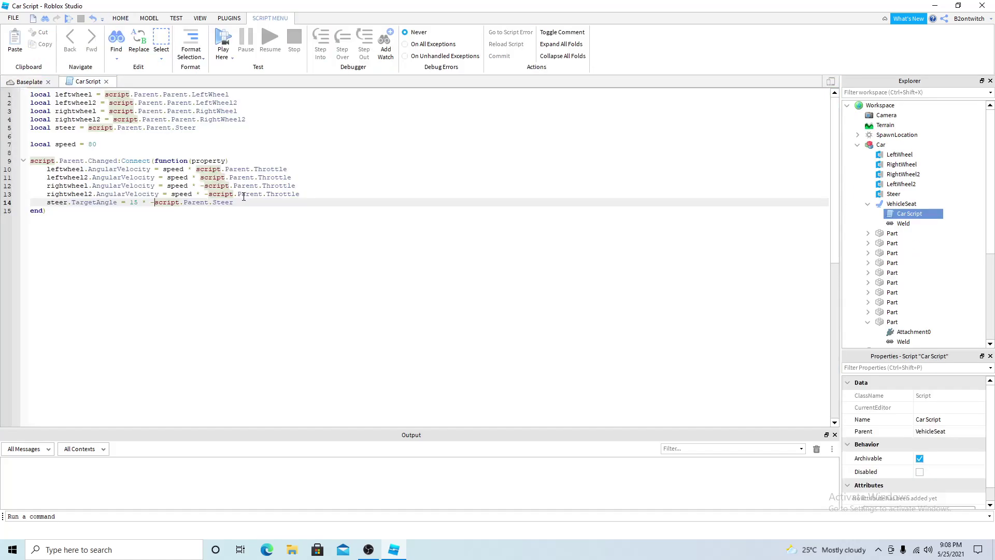
Start another play test, jump the character onto the vehicle seat, and drive the car forward from behind
click(230, 46)
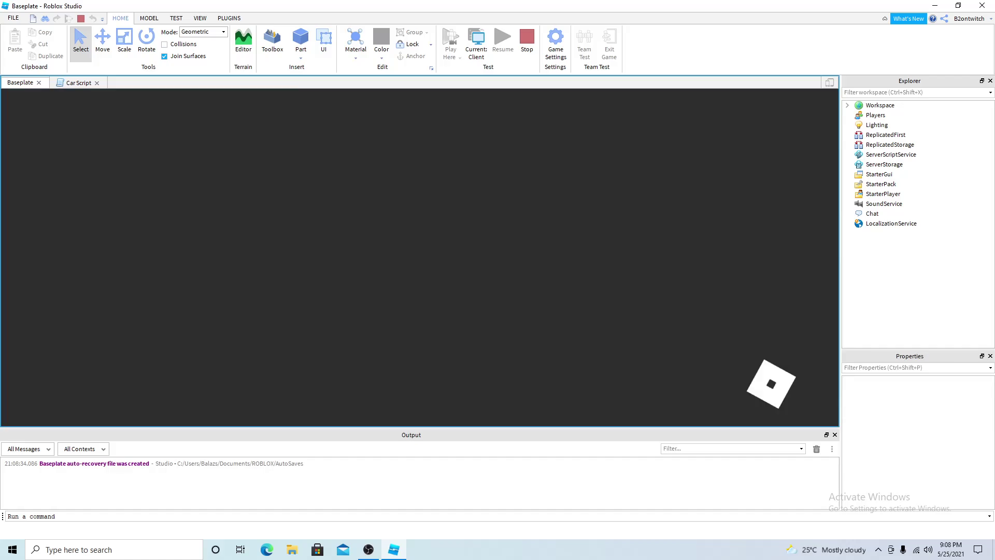
key(w)
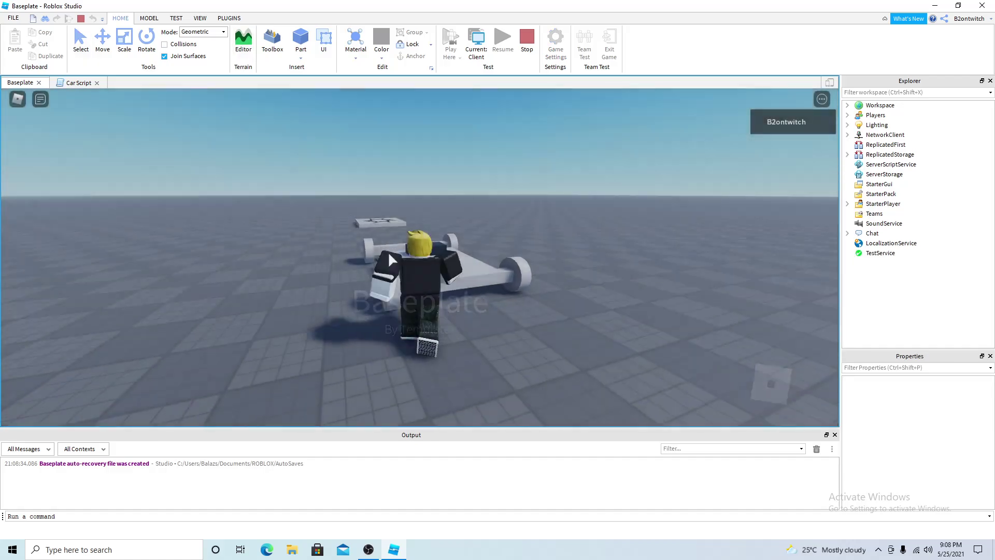
key(space)
right_drag(388, 250, 399, 251)
key(w)
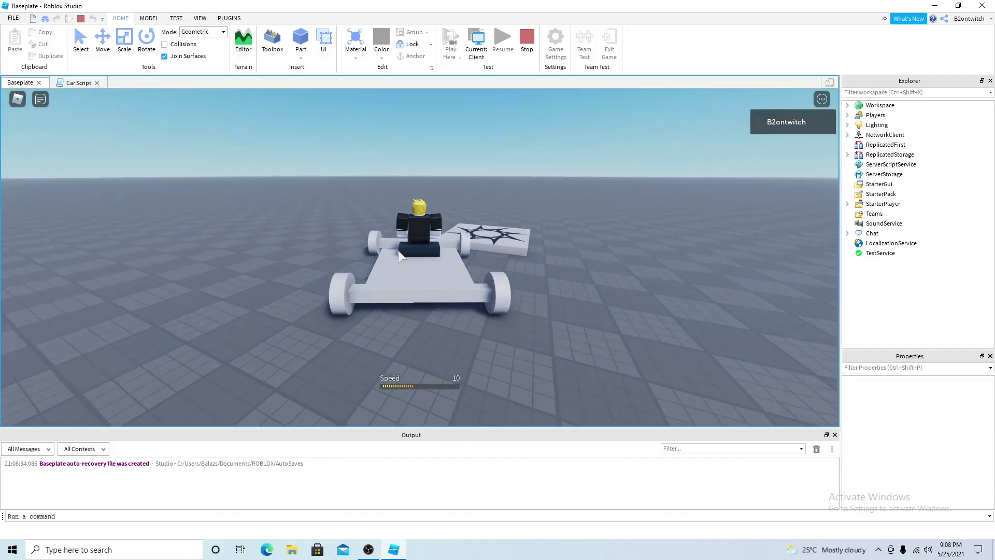
Test left steering by alternating left turns with forward driving, viewing the front axle from the side
key(a)
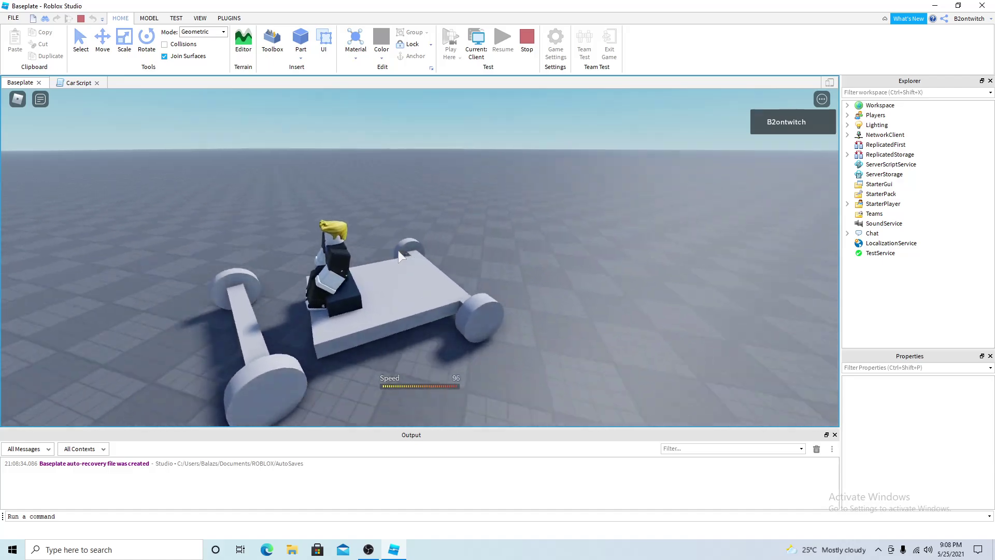
key(w)
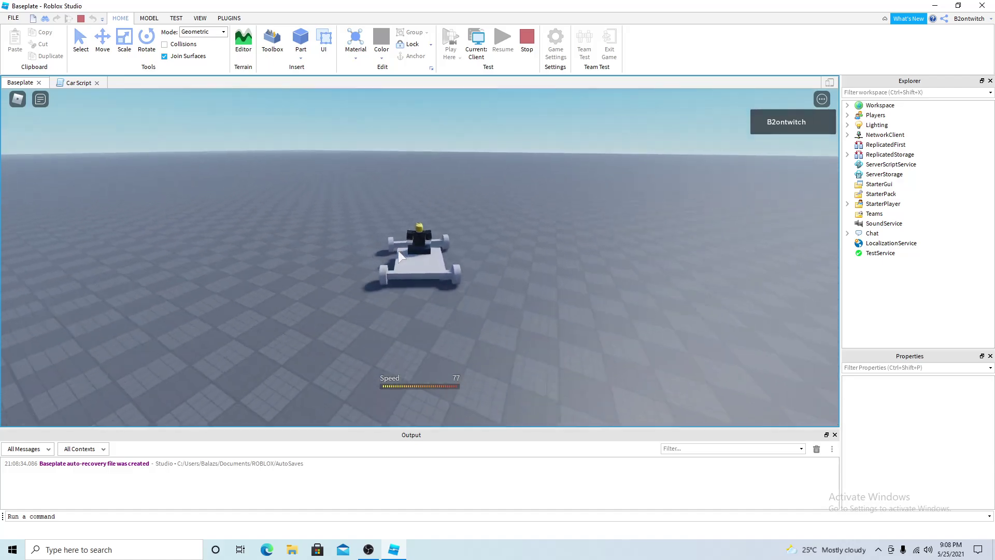
key(a)
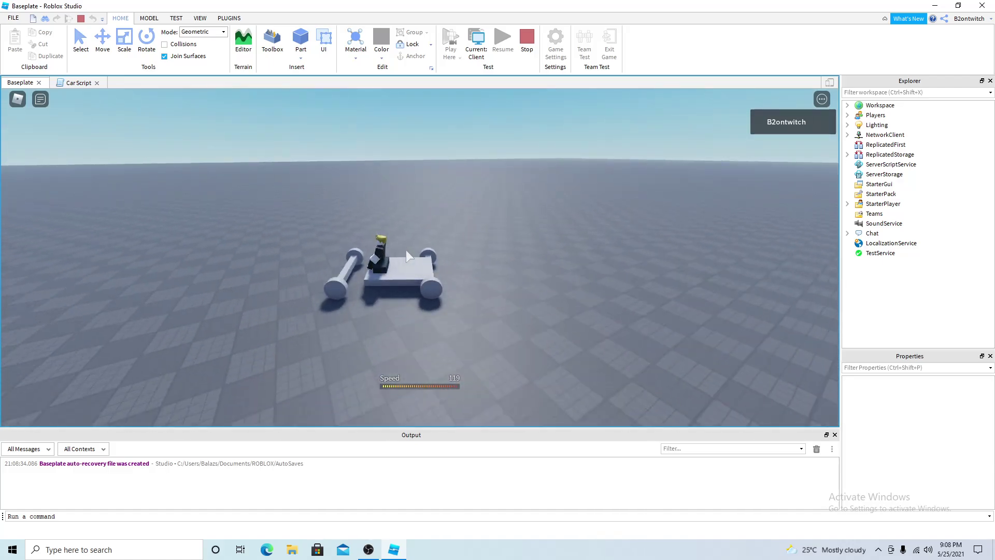
key(w)
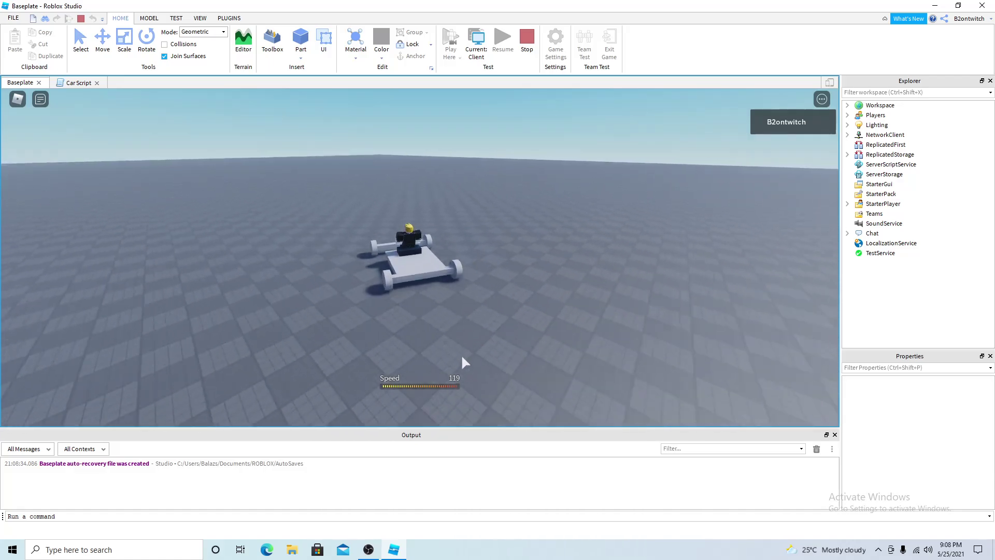
right_drag(431, 354, 421, 353)
key(a)
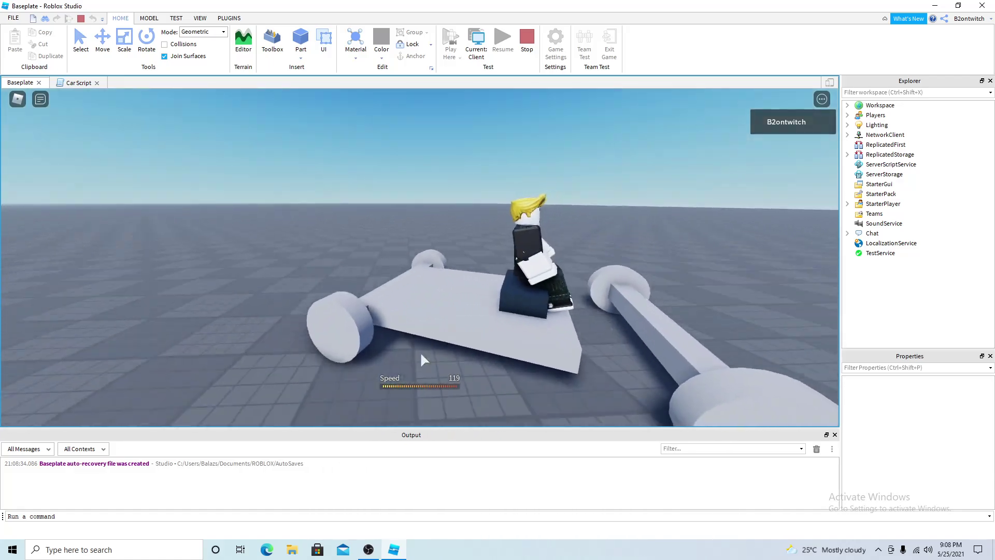
key(w)
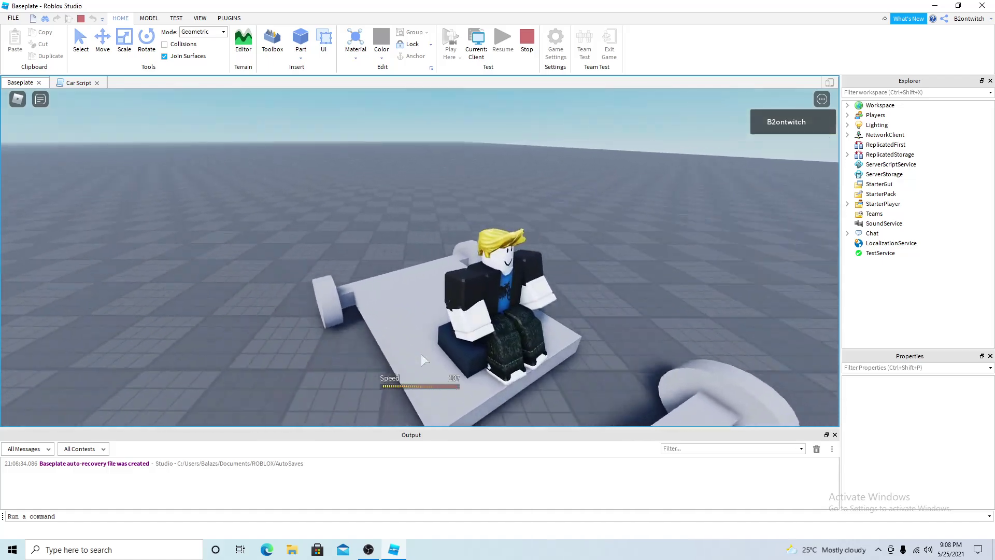
Test steering in both directions by turning the car right, driving forward, and turning it left
key(d)
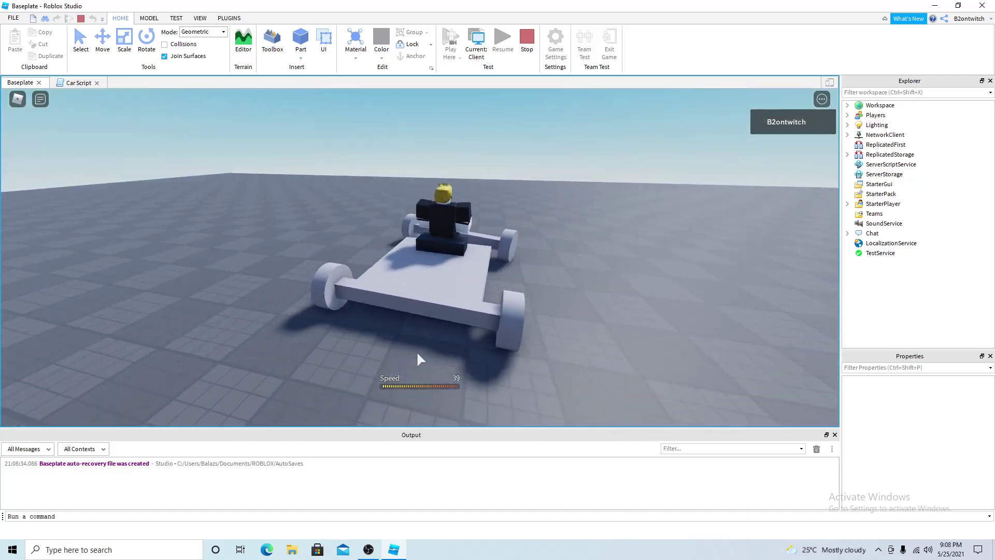
key(w)
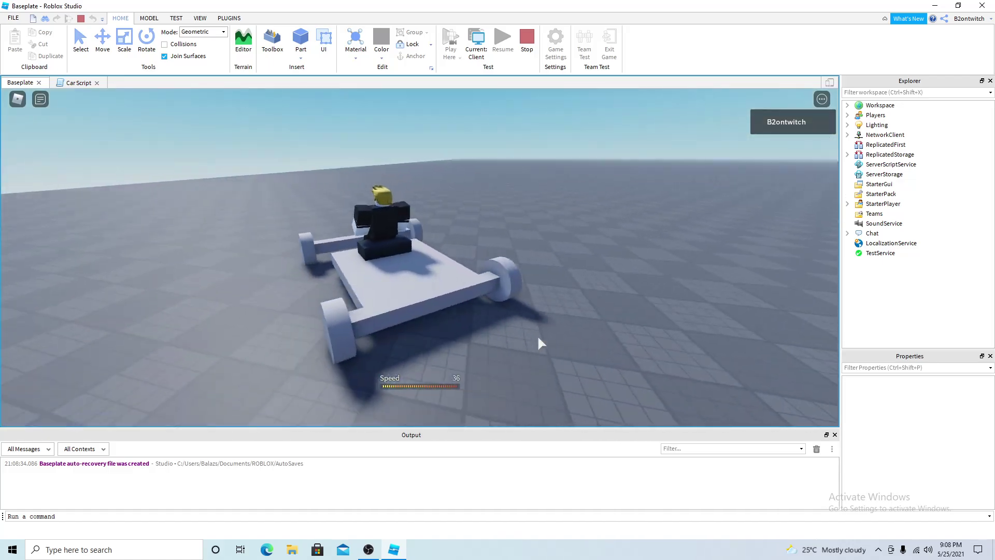
key(w)
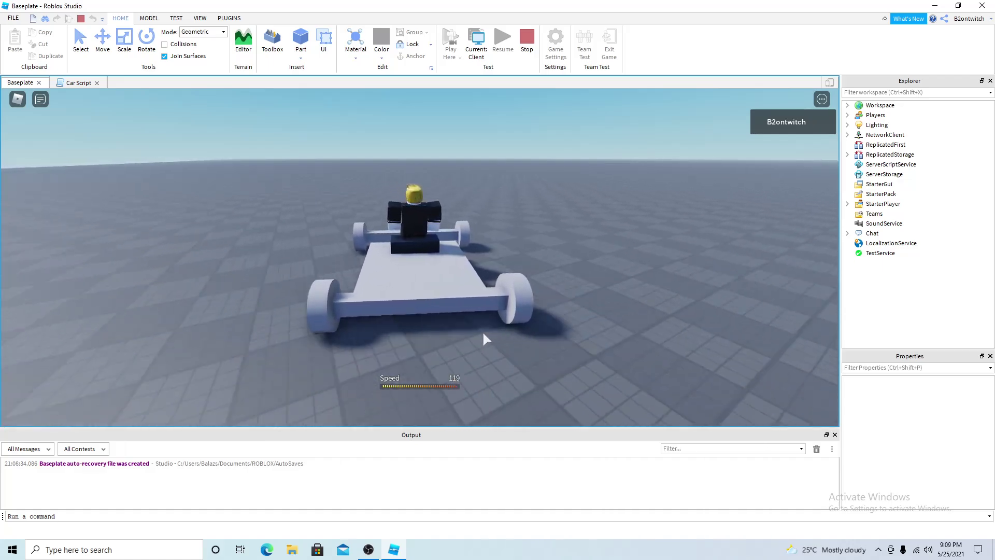
key(a)
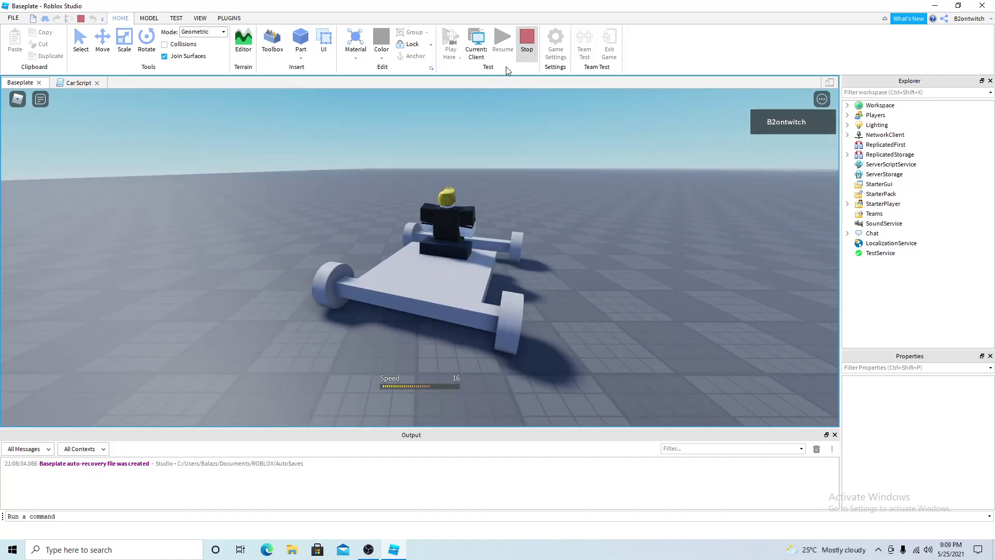
Stop the play test and collapse the VehicleSeat and Car hierarchies in the workspace tree
click(527, 40)
click(868, 204)
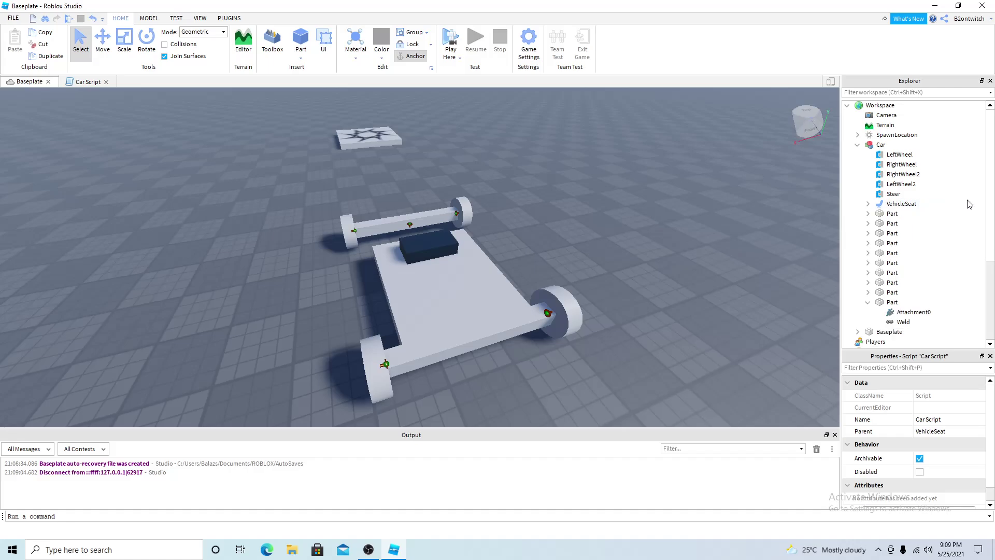
click(858, 145)
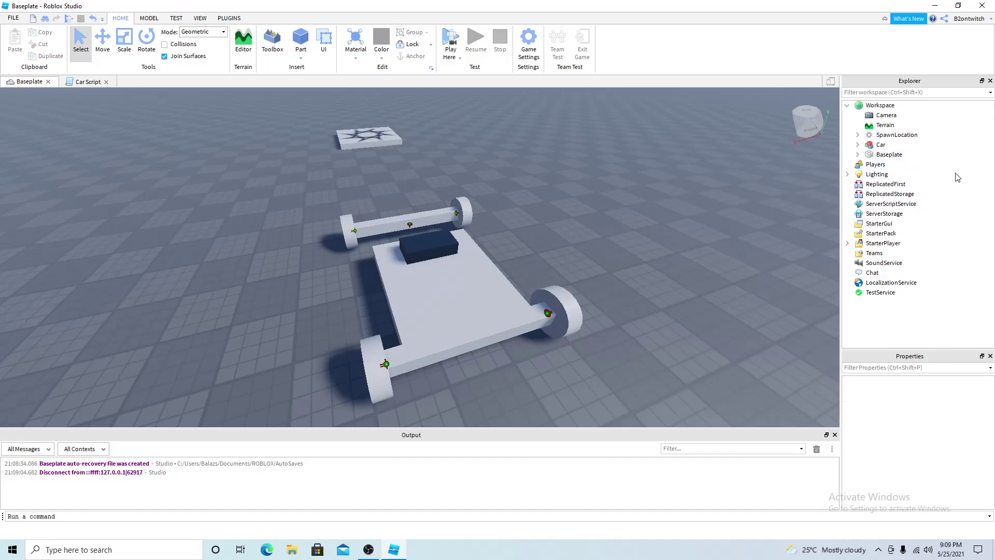